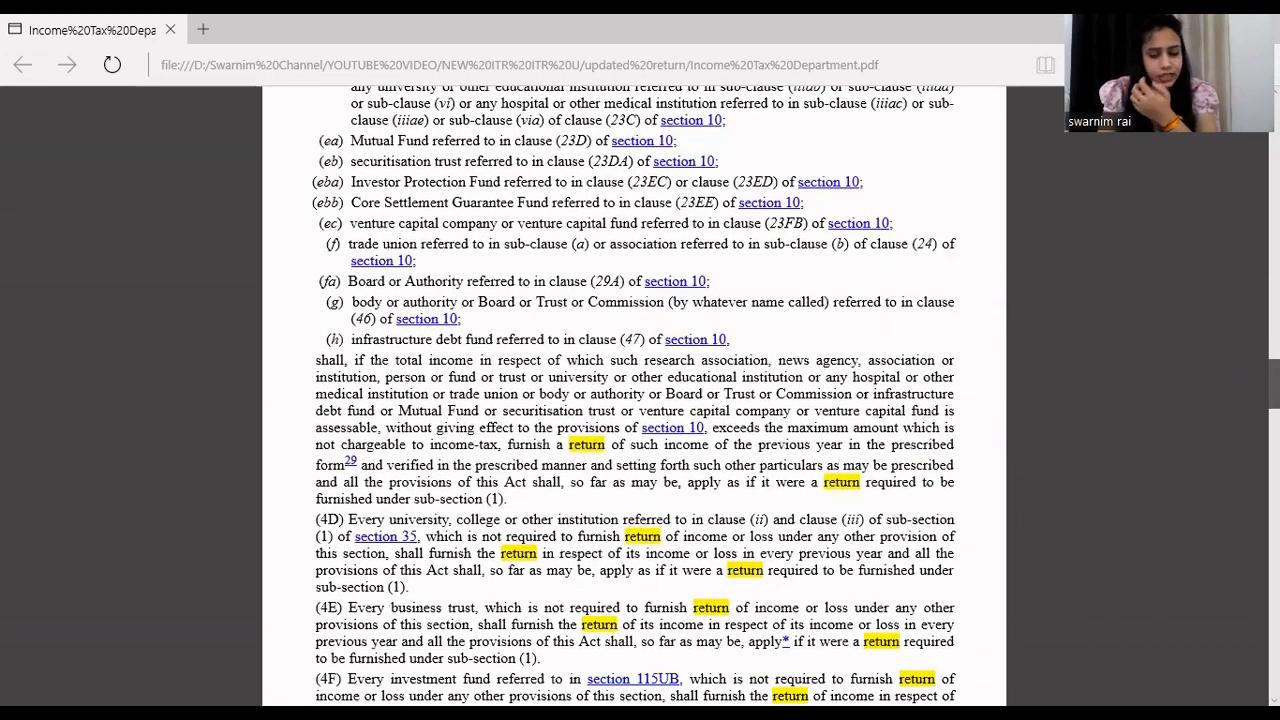
- Read through the sub-section (8A) provisions on updated returns and their provisos in the Income Tax Department PDF
{"action": "scroll", "coordinate": [634, 396], "scroll_direction": "down", "scroll_amount": 4}
{"action": "scroll", "coordinate": [634, 396], "scroll_direction": "down", "scroll_amount": 15}
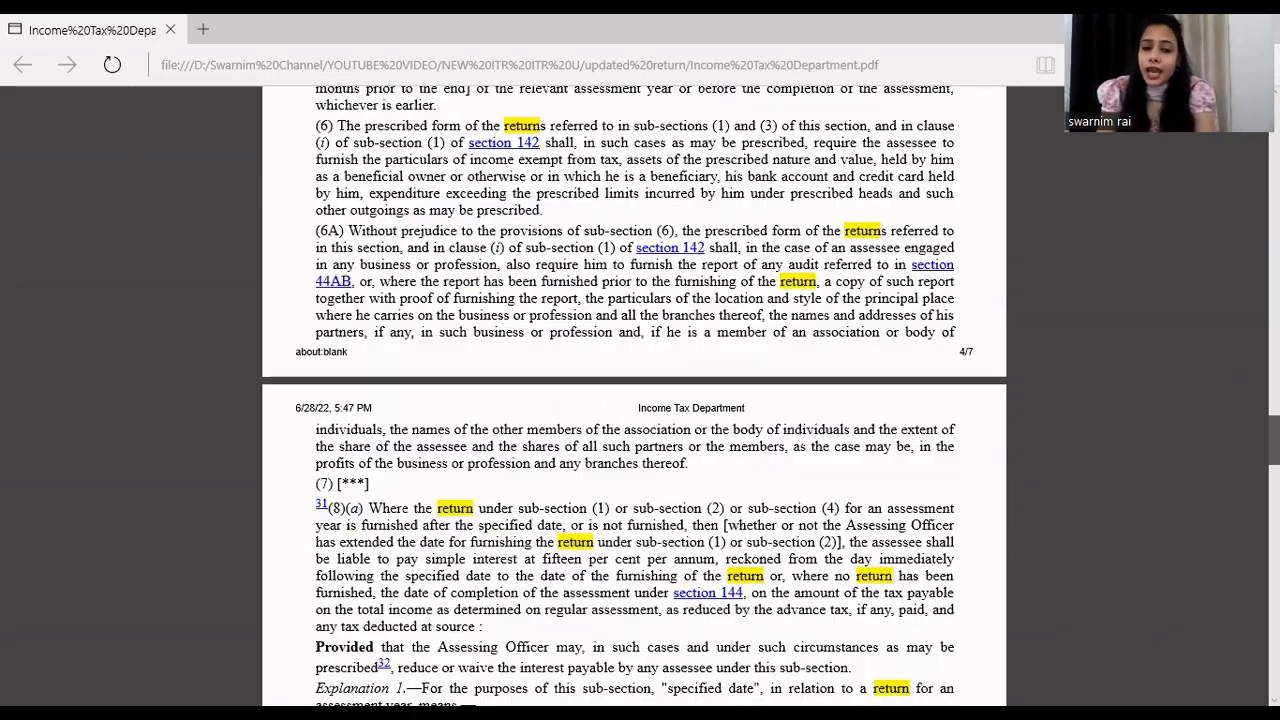
{"action": "scroll", "coordinate": [634, 396], "scroll_direction": "down", "scroll_amount": 7}
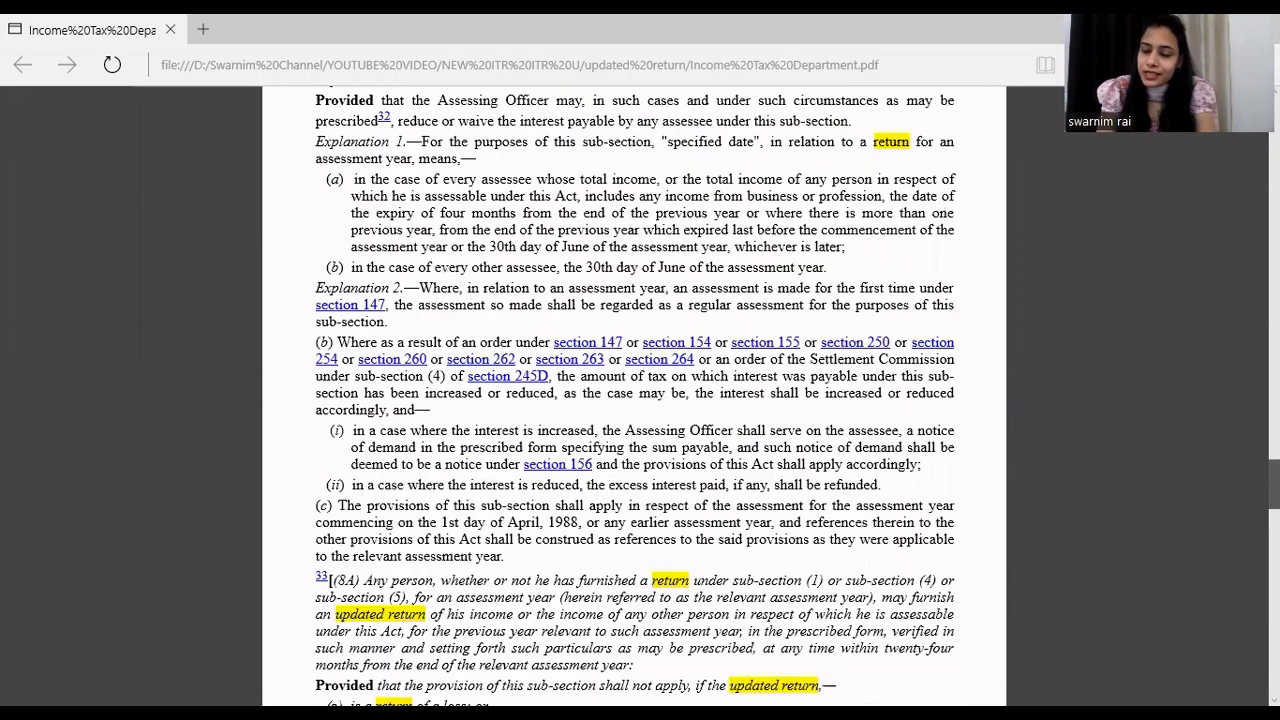
{"action": "scroll", "coordinate": [634, 396], "scroll_direction": "down", "scroll_amount": 4}
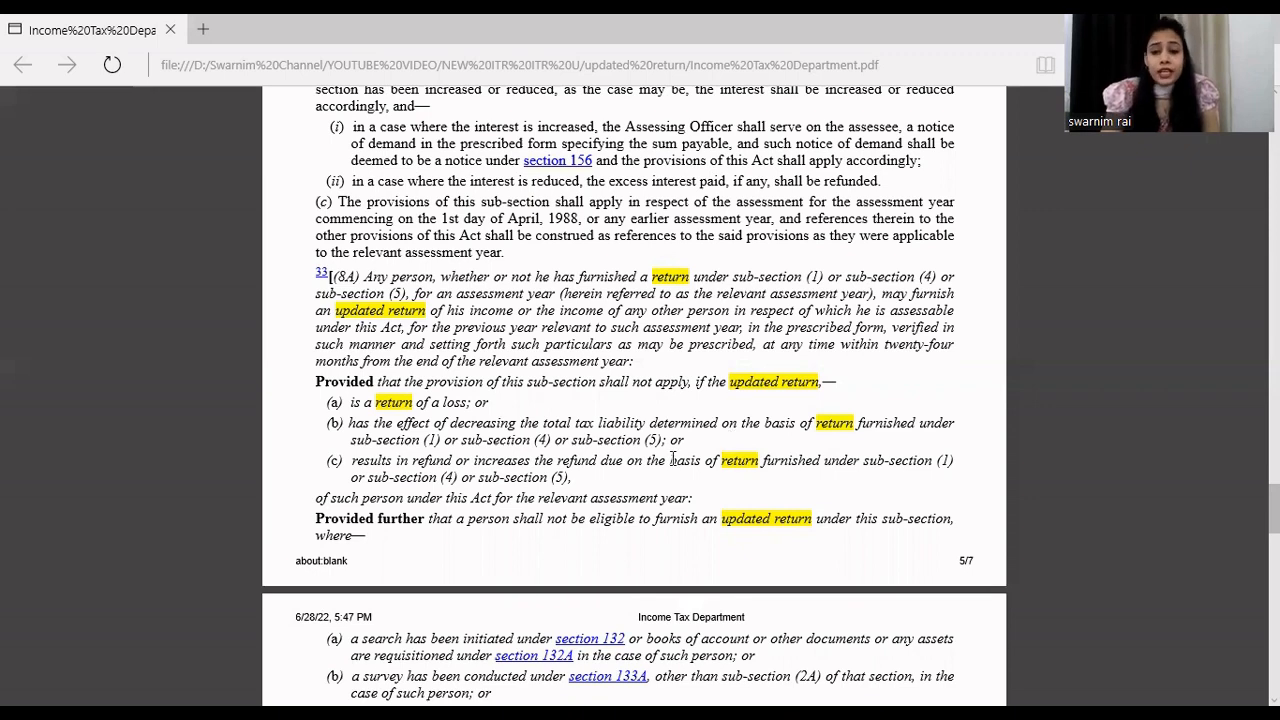
{"action": "scroll", "coordinate": [672, 459], "scroll_direction": "down", "scroll_amount": 1}
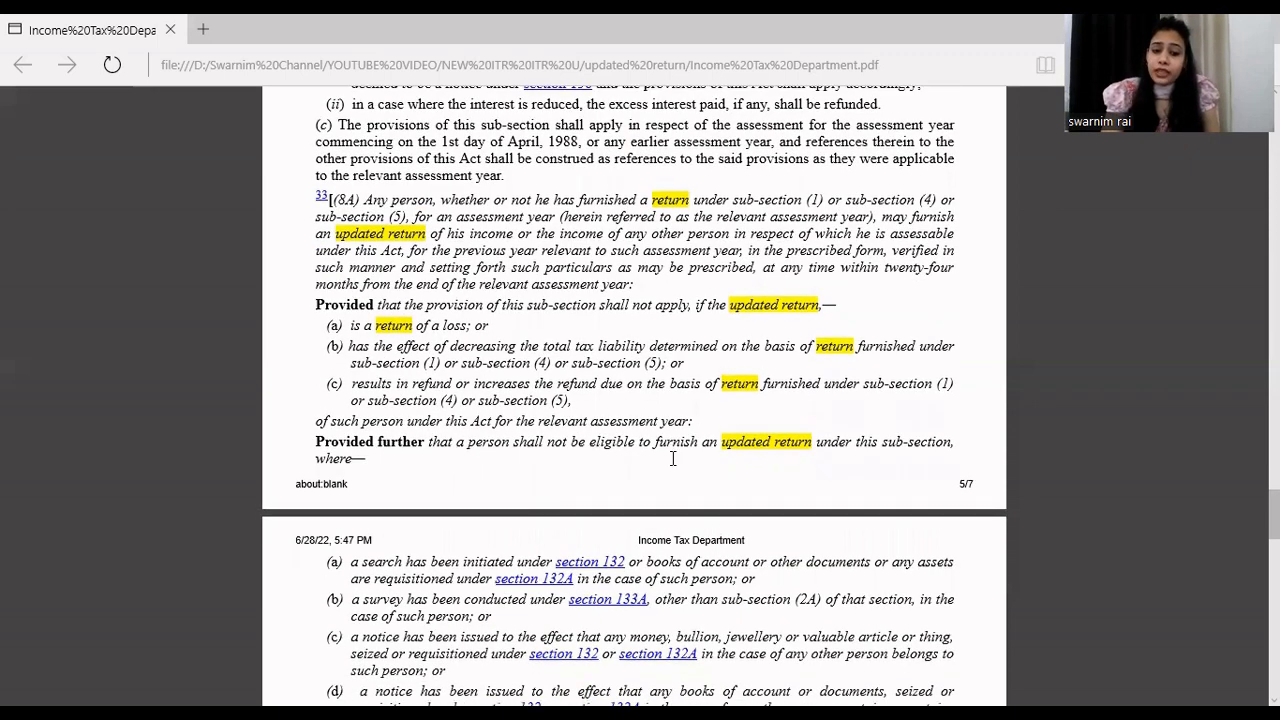
{"action": "scroll", "coordinate": [672, 459], "scroll_direction": "down", "scroll_amount": 2}
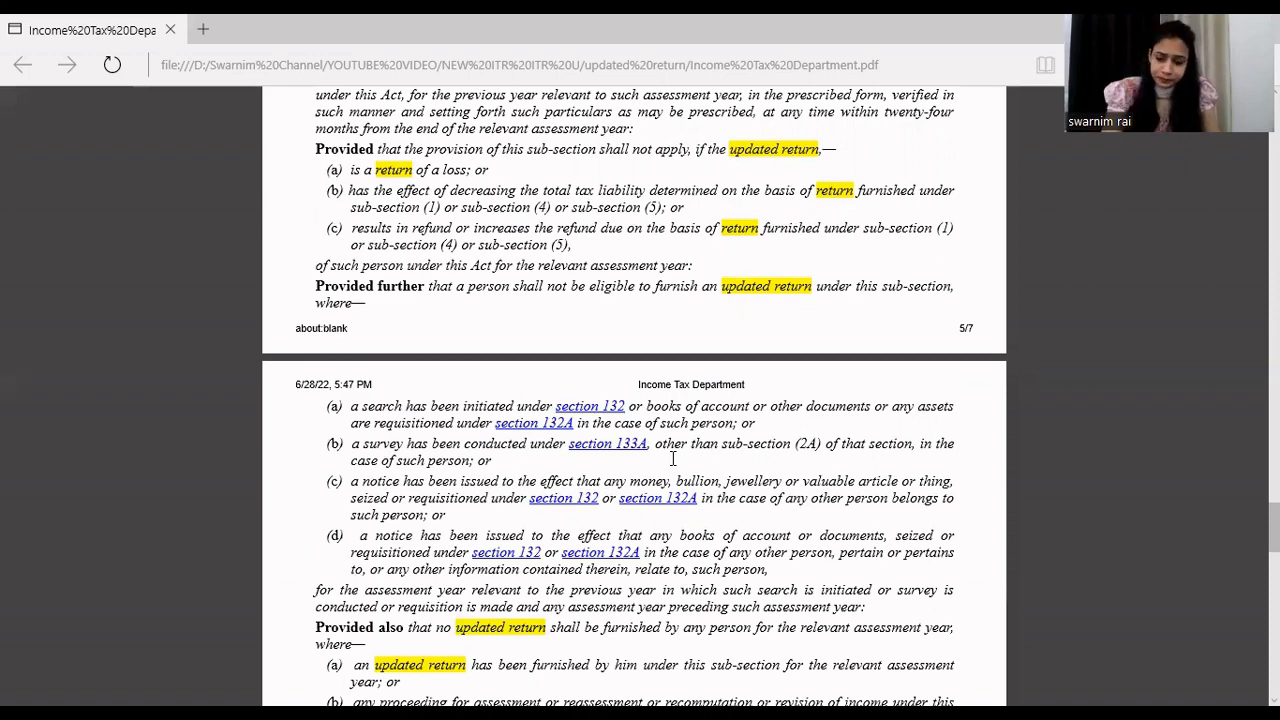
{"action": "scroll", "coordinate": [673, 458], "scroll_direction": "down", "scroll_amount": 5}
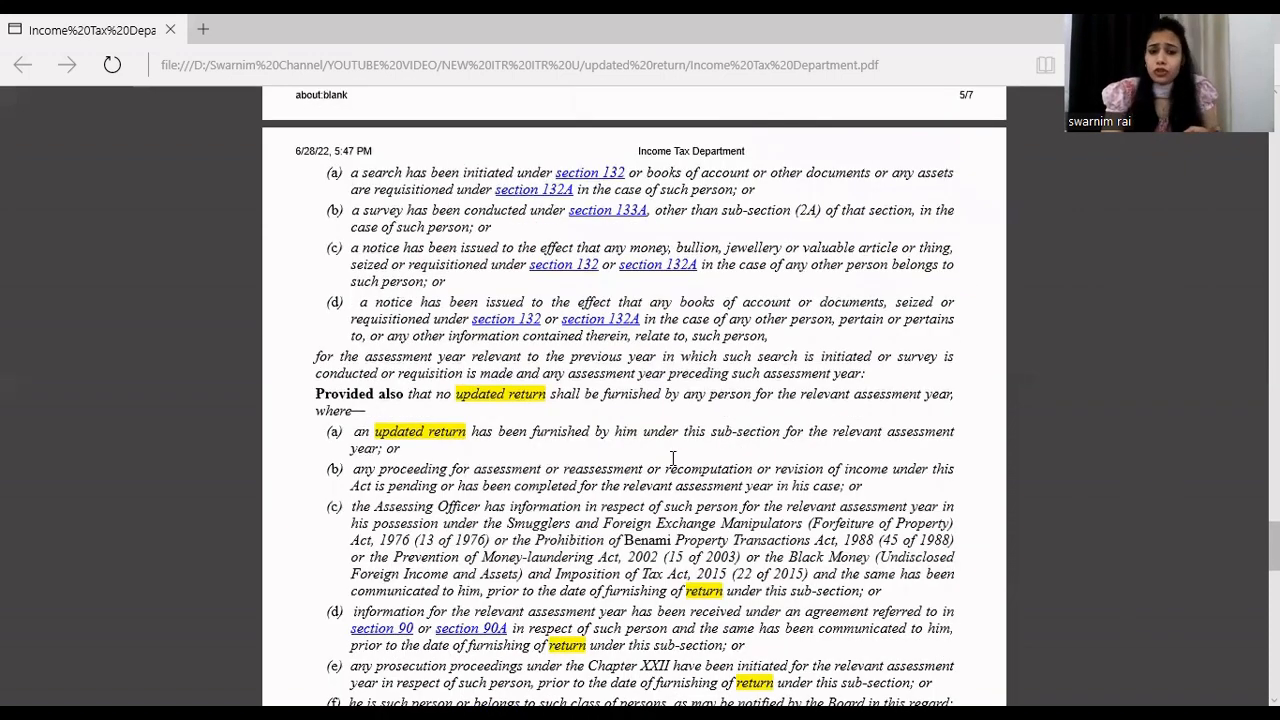
{"action": "scroll", "coordinate": [673, 458], "scroll_direction": "down", "scroll_amount": 2}
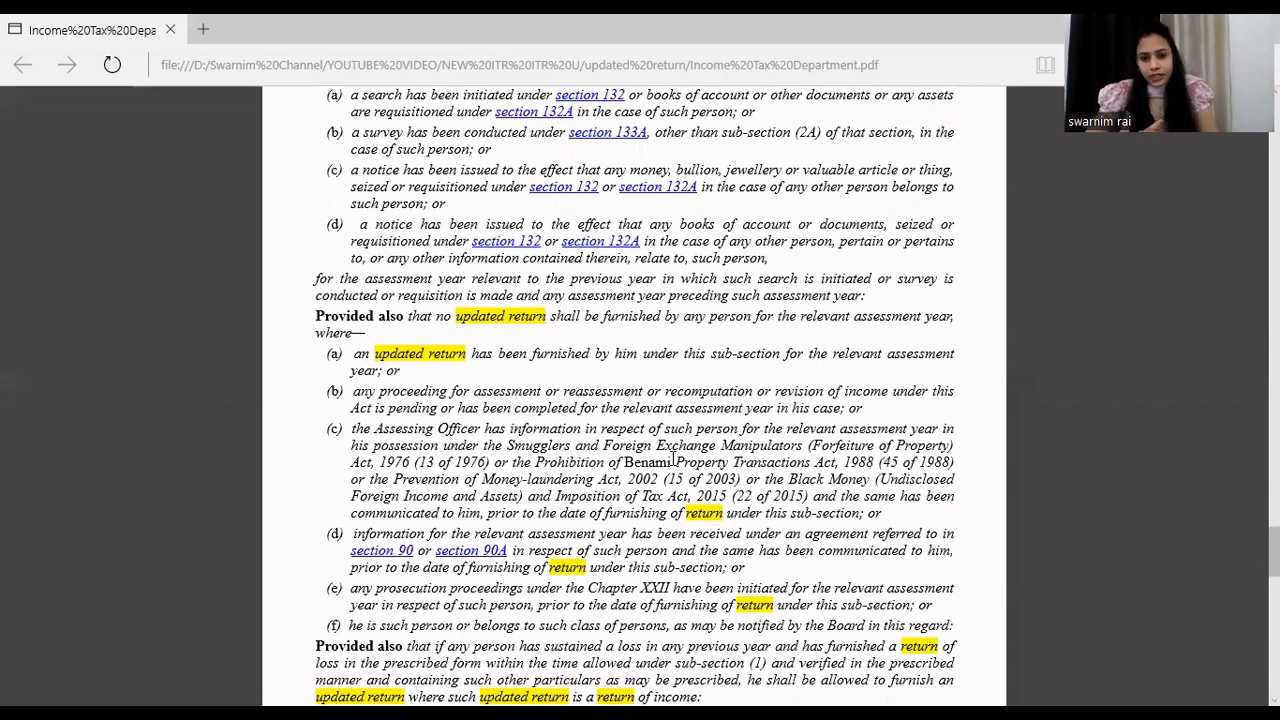
{"action": "scroll", "coordinate": [673, 458], "scroll_direction": "down", "scroll_amount": 4}
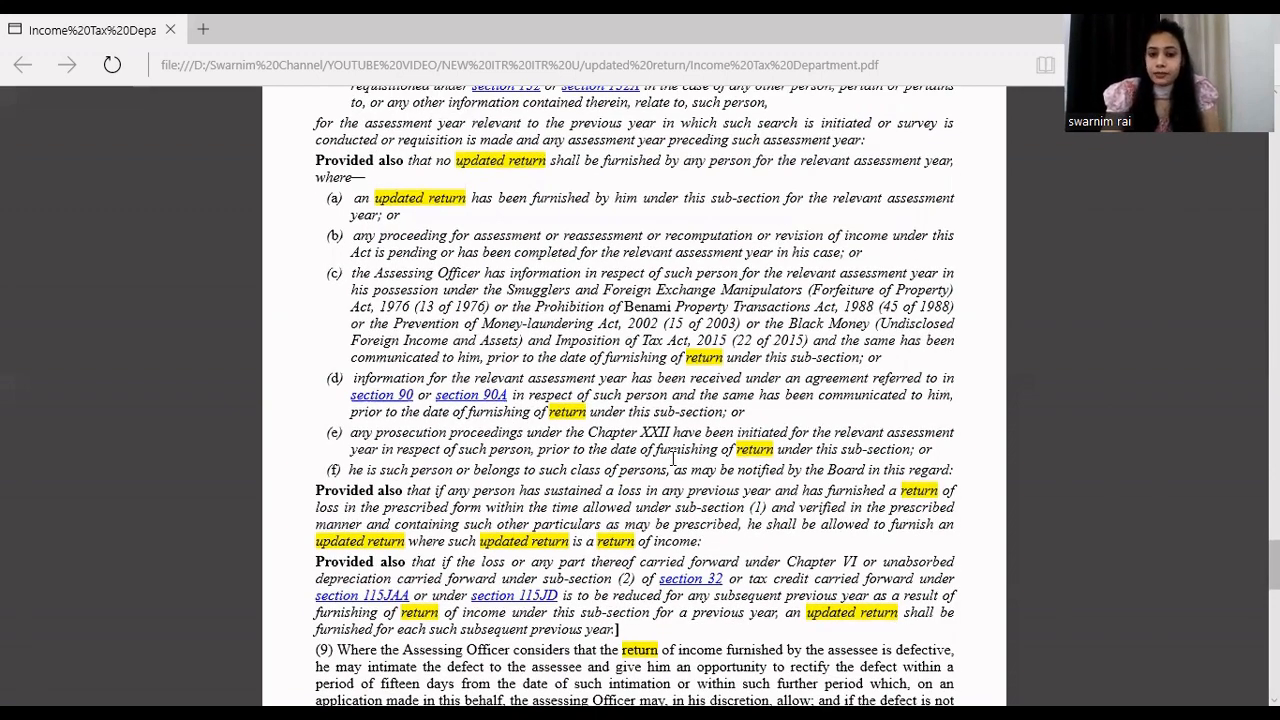
{"action": "scroll", "coordinate": [673, 458], "scroll_direction": "down", "scroll_amount": 2}
{"action": "scroll", "coordinate": [673, 458], "scroll_direction": "down", "scroll_amount": 2}
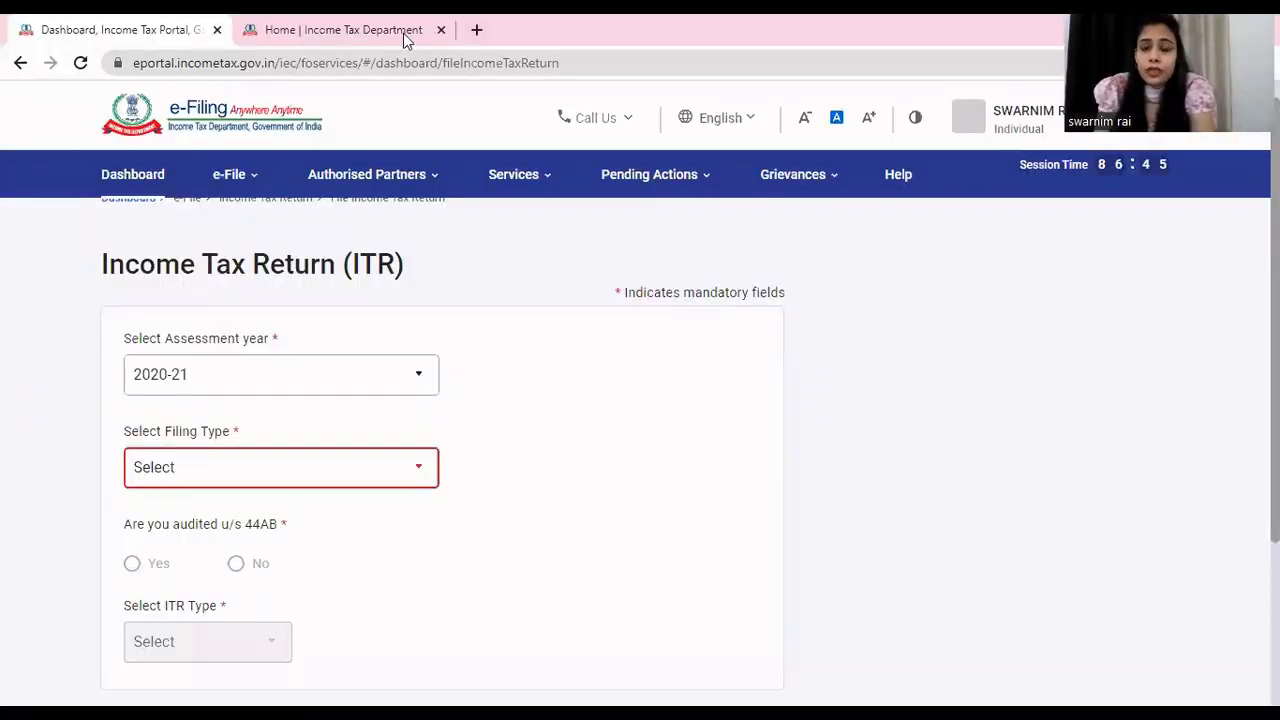
- Switch to the Income Tax e-Filing portal and show the income tax return downloads for assessment year 2020-21
{"action": "left_click", "coordinate": [403, 33]}
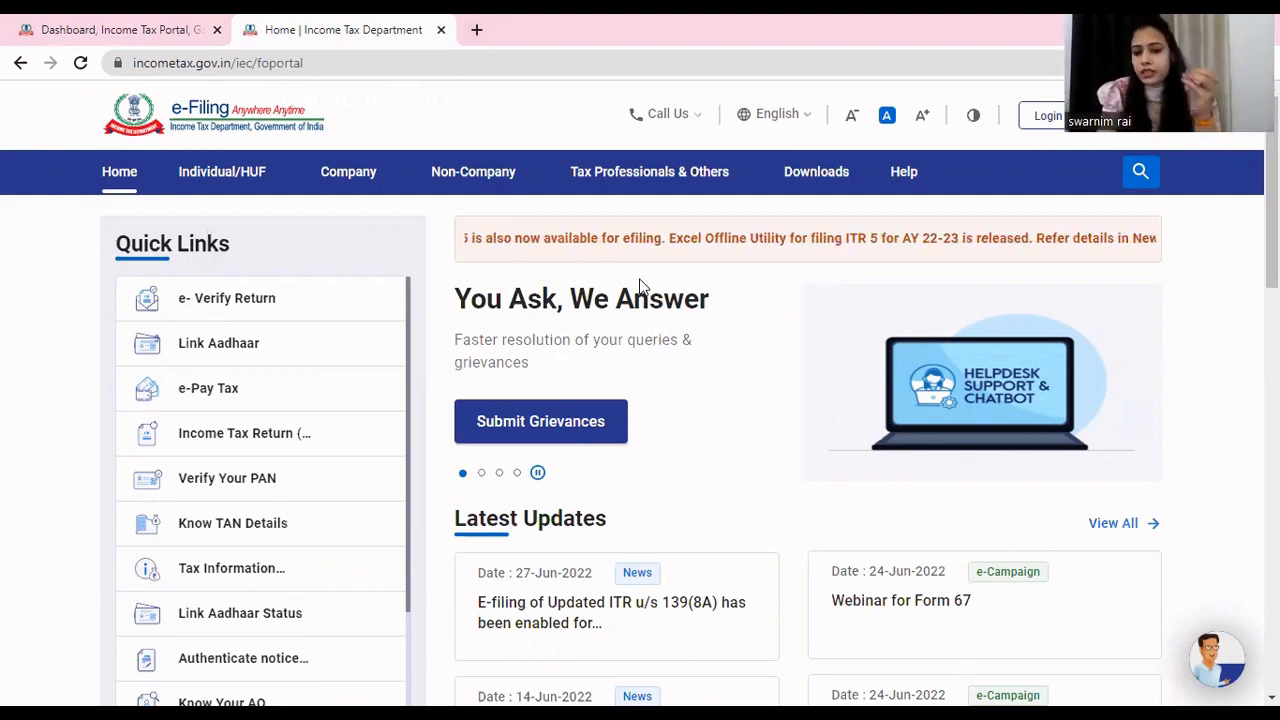
{"action": "left_click", "coordinate": [828, 185]}
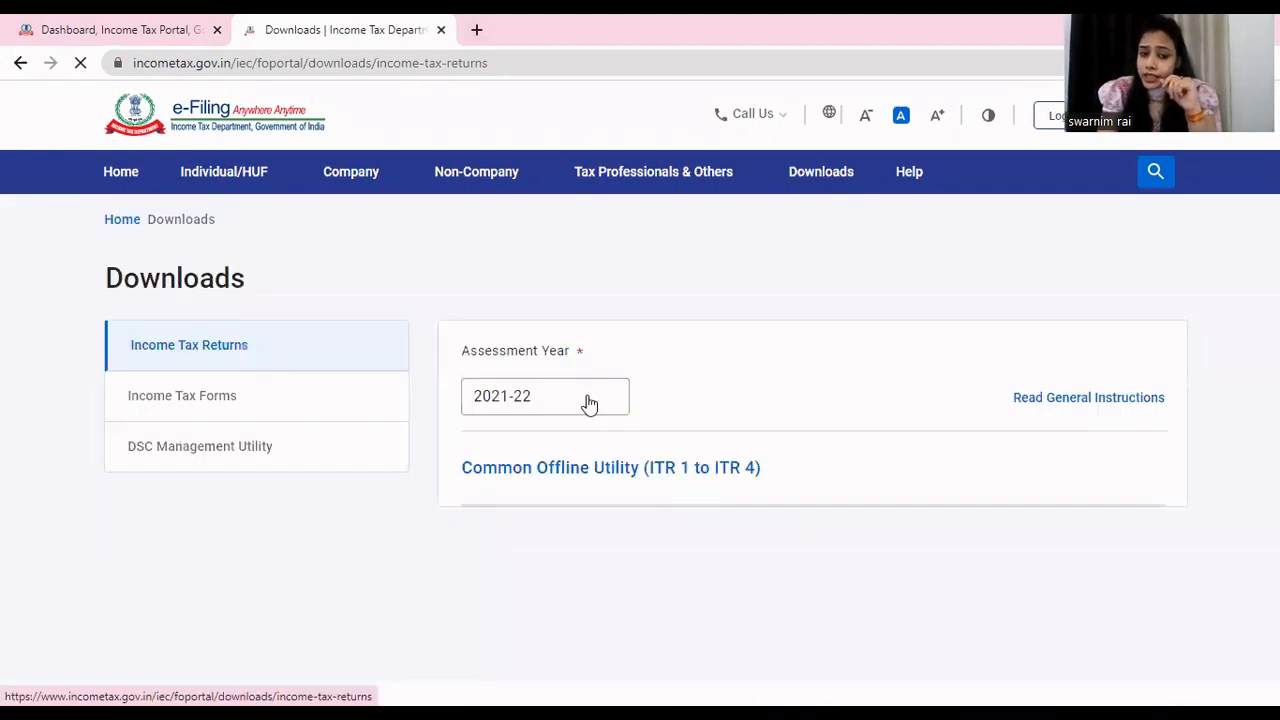
{"action": "left_click", "coordinate": [588, 399]}
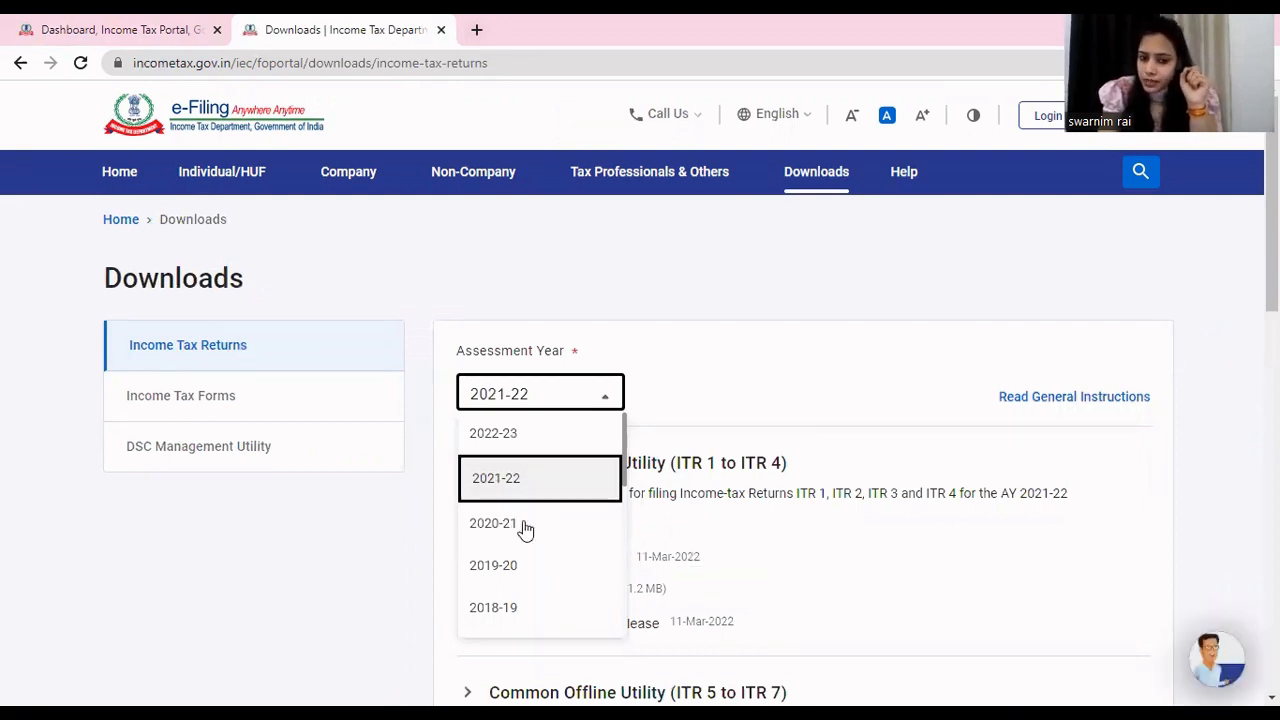
{"action": "left_click", "coordinate": [525, 530]}
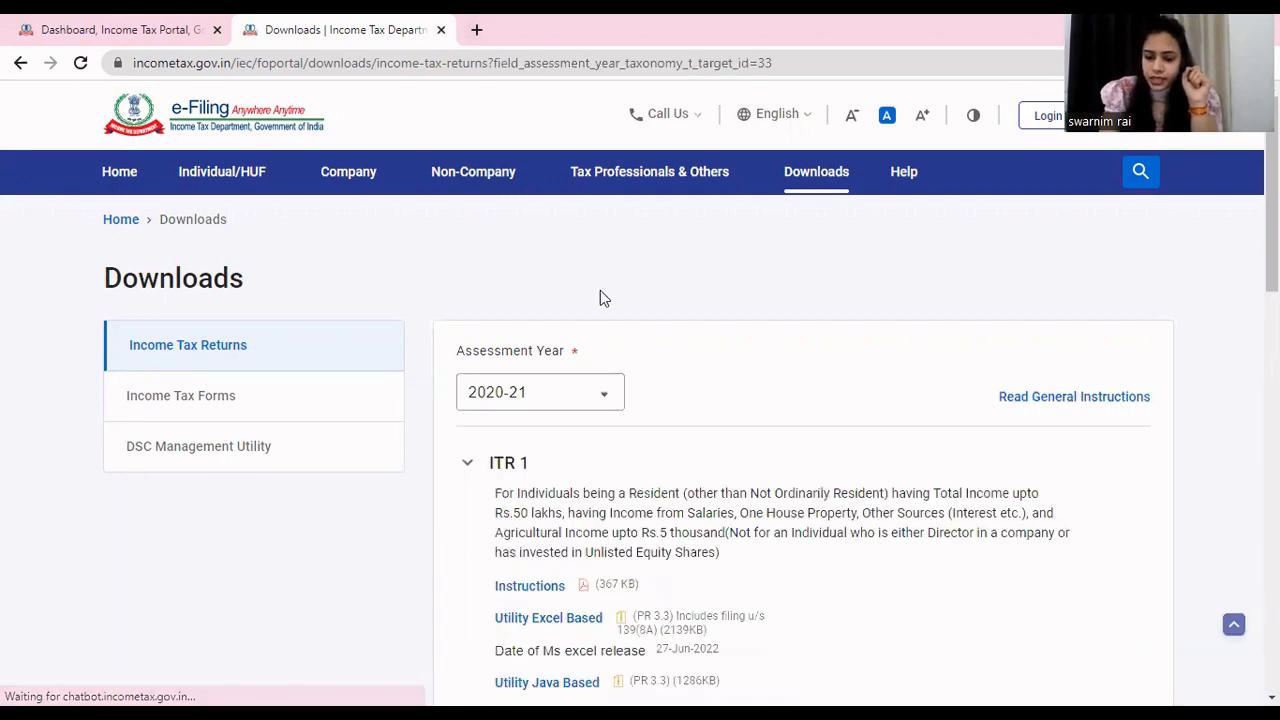
- Examine the ITR 1 downloads, then expand ITR 4 and check its utilities for section 139(8A) filing support
{"action": "scroll", "coordinate": [600, 290], "scroll_direction": "down", "scroll_amount": 2}
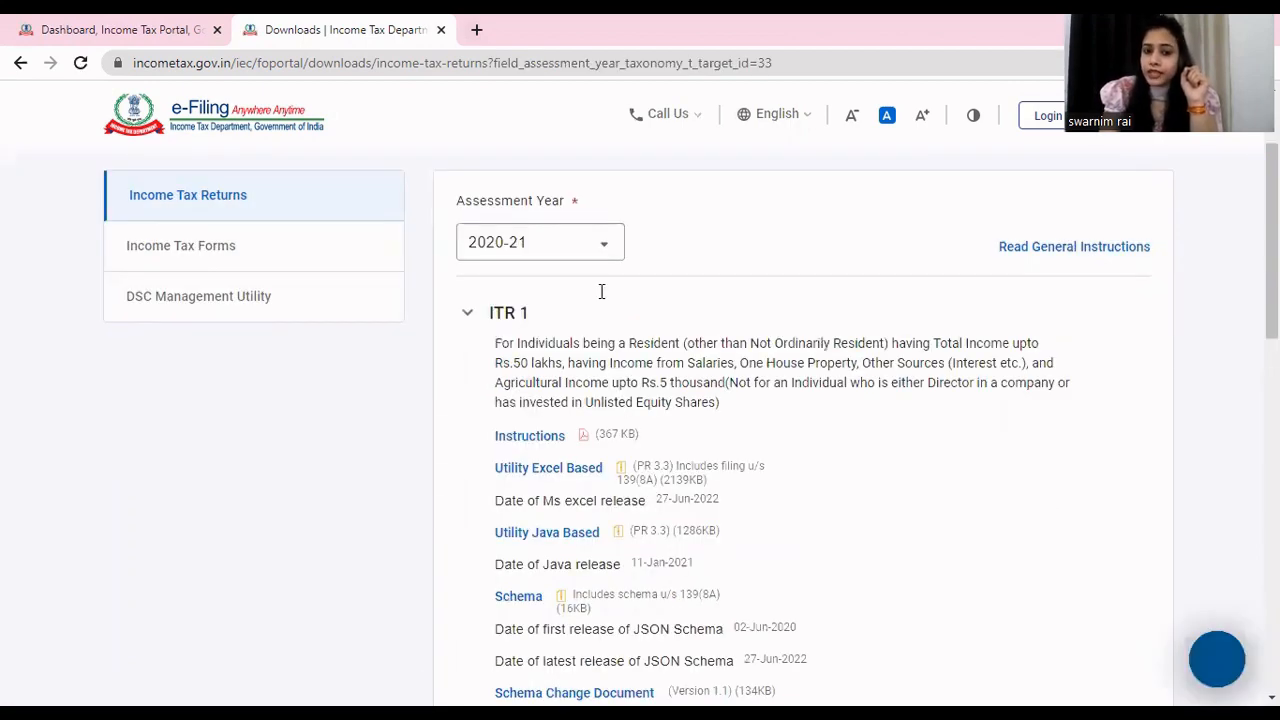
{"action": "scroll", "coordinate": [601, 291], "scroll_direction": "down", "scroll_amount": 1}
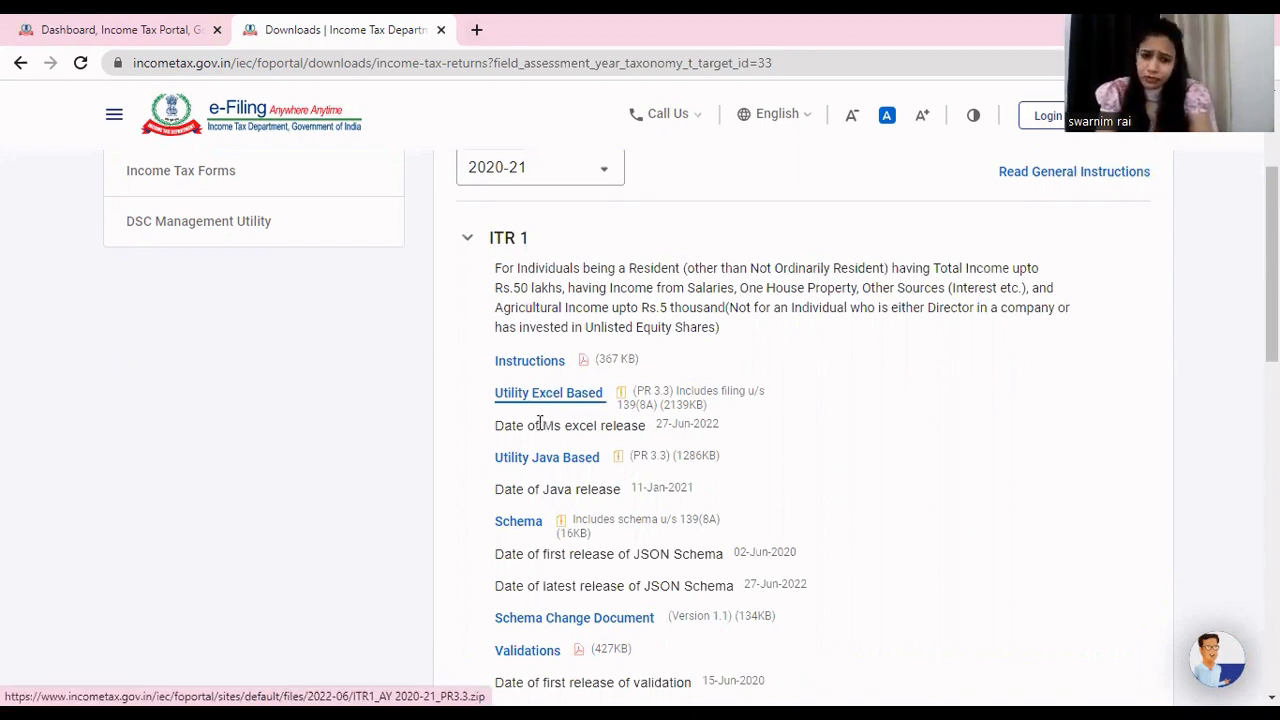
{"action": "scroll", "coordinate": [320, 497], "scroll_direction": "down", "scroll_amount": 6}
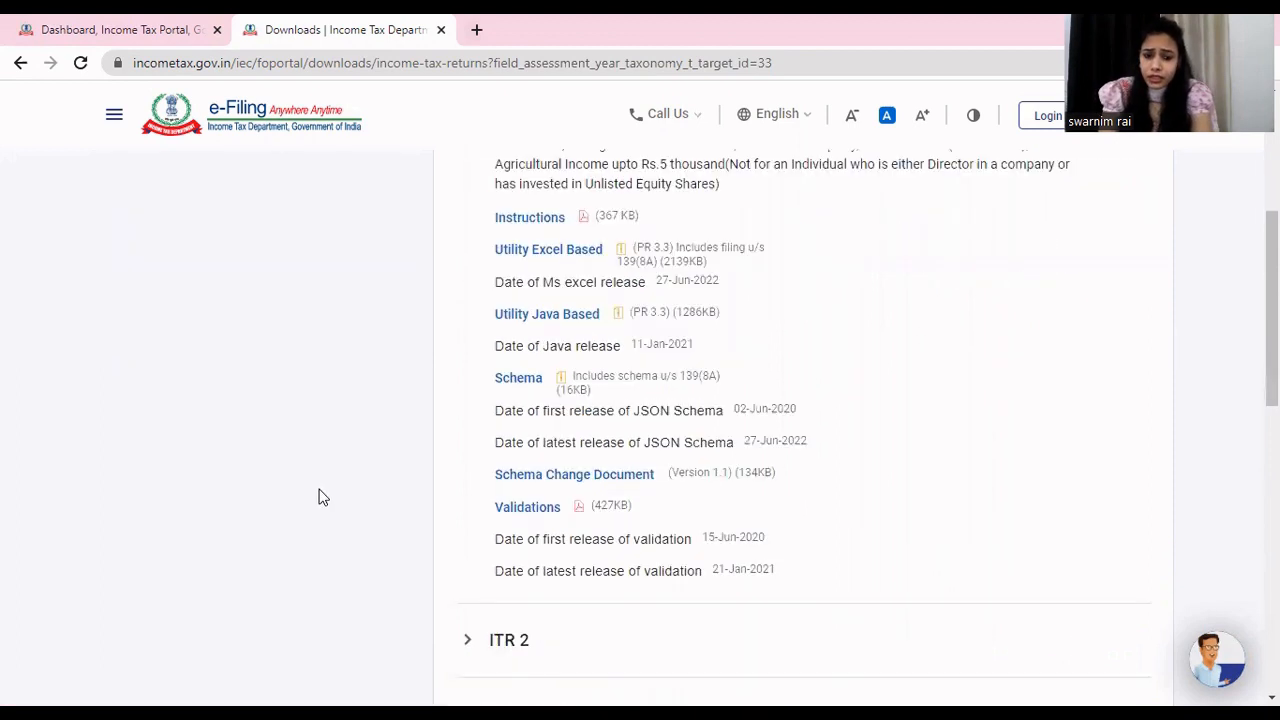
{"action": "left_click", "coordinate": [513, 330]}
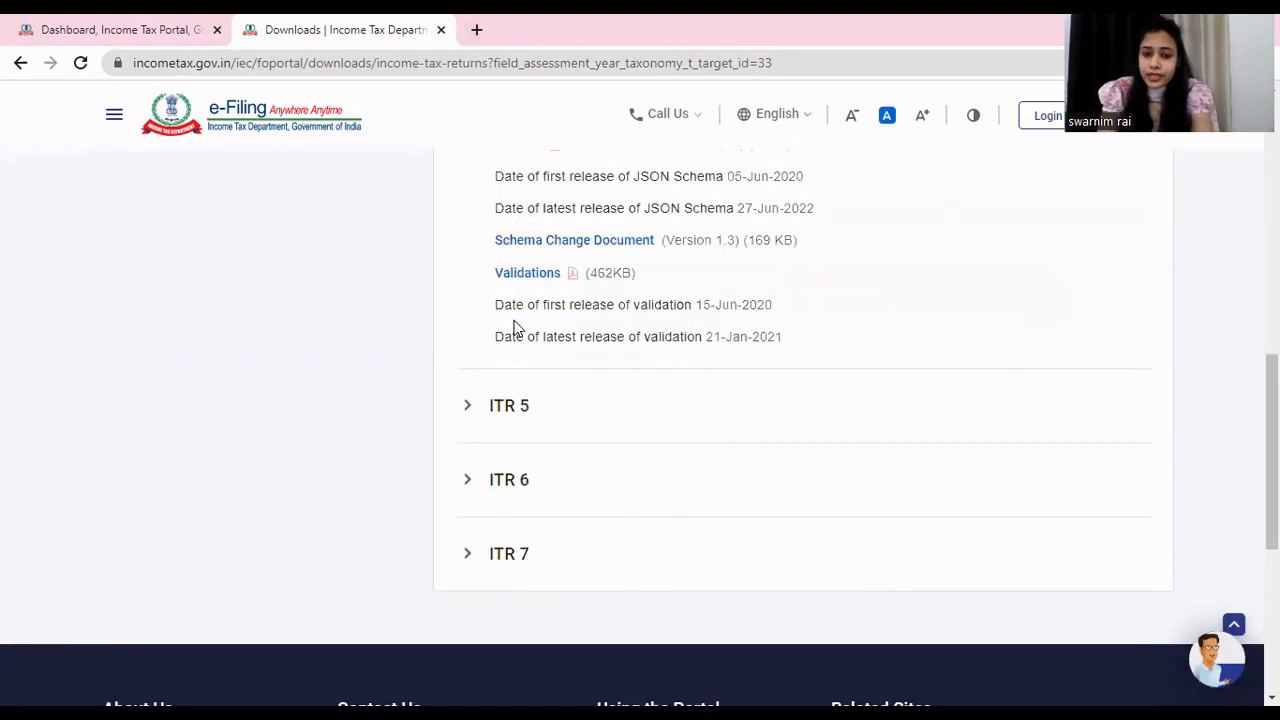
{"action": "scroll", "coordinate": [380, 250], "scroll_direction": "up", "scroll_amount": 1}
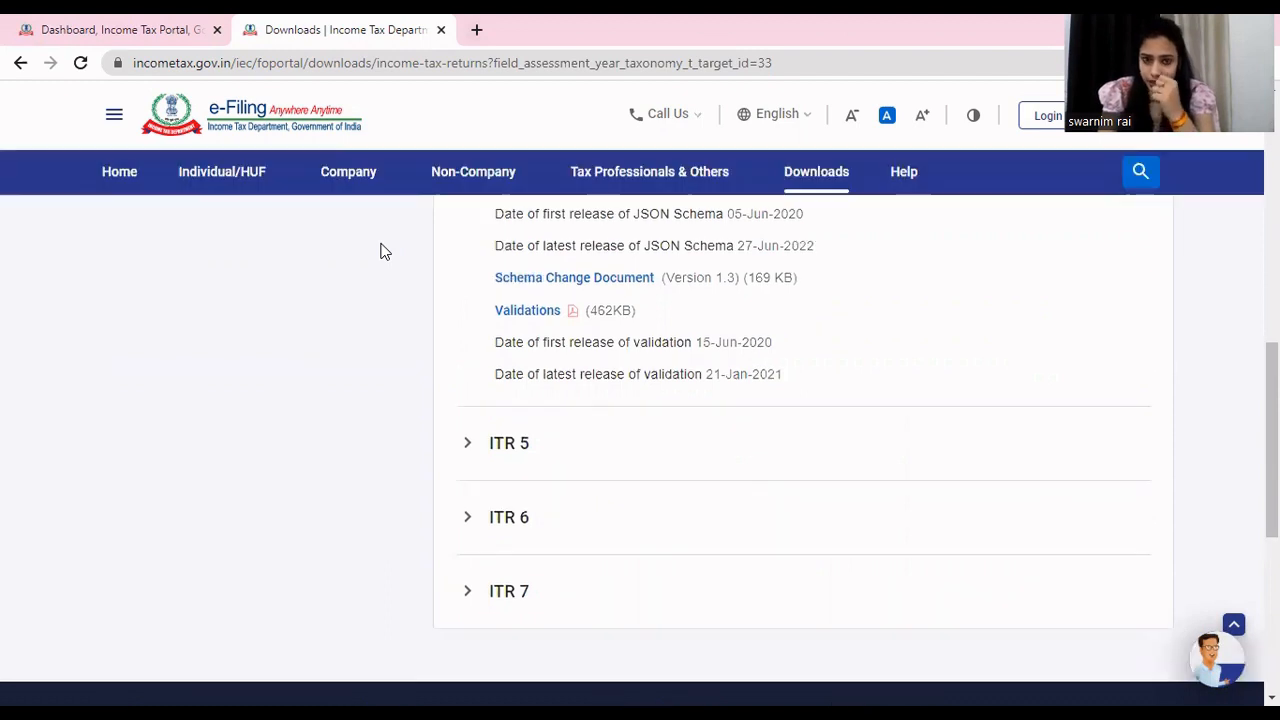
{"action": "scroll", "coordinate": [380, 250], "scroll_direction": "up", "scroll_amount": 3}
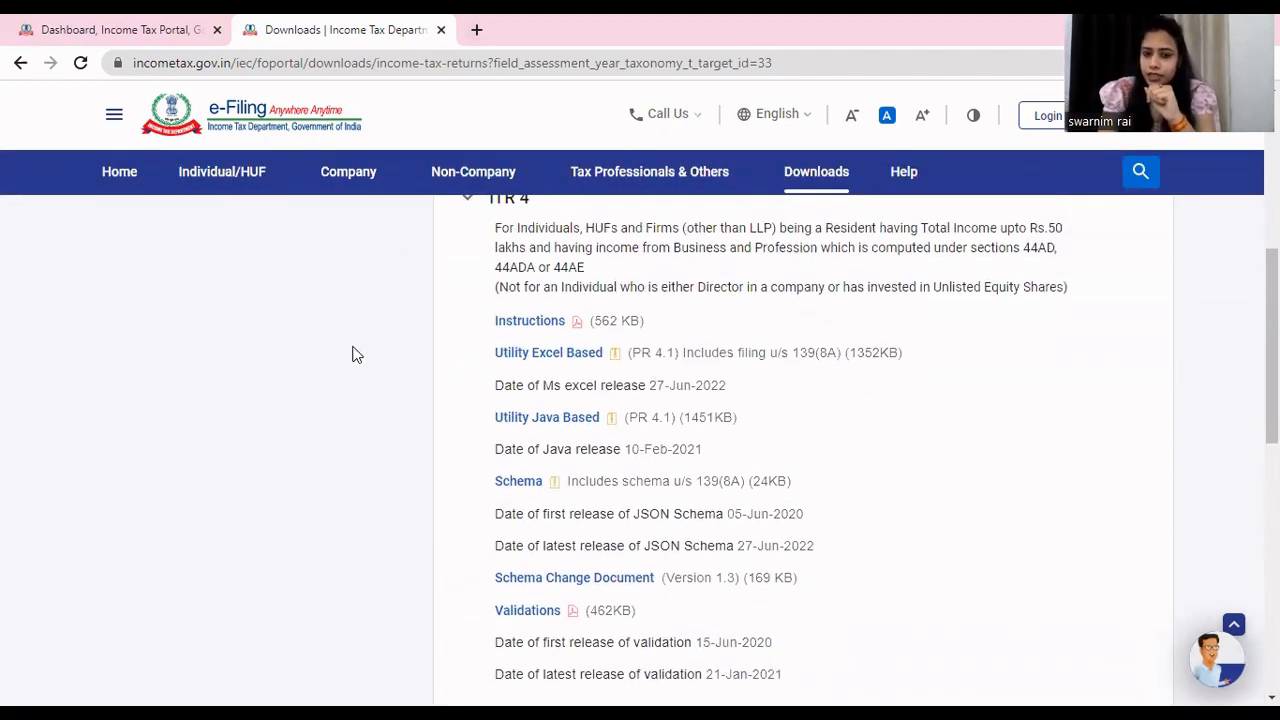
{"action": "scroll", "coordinate": [347, 358], "scroll_direction": "up", "scroll_amount": 2}
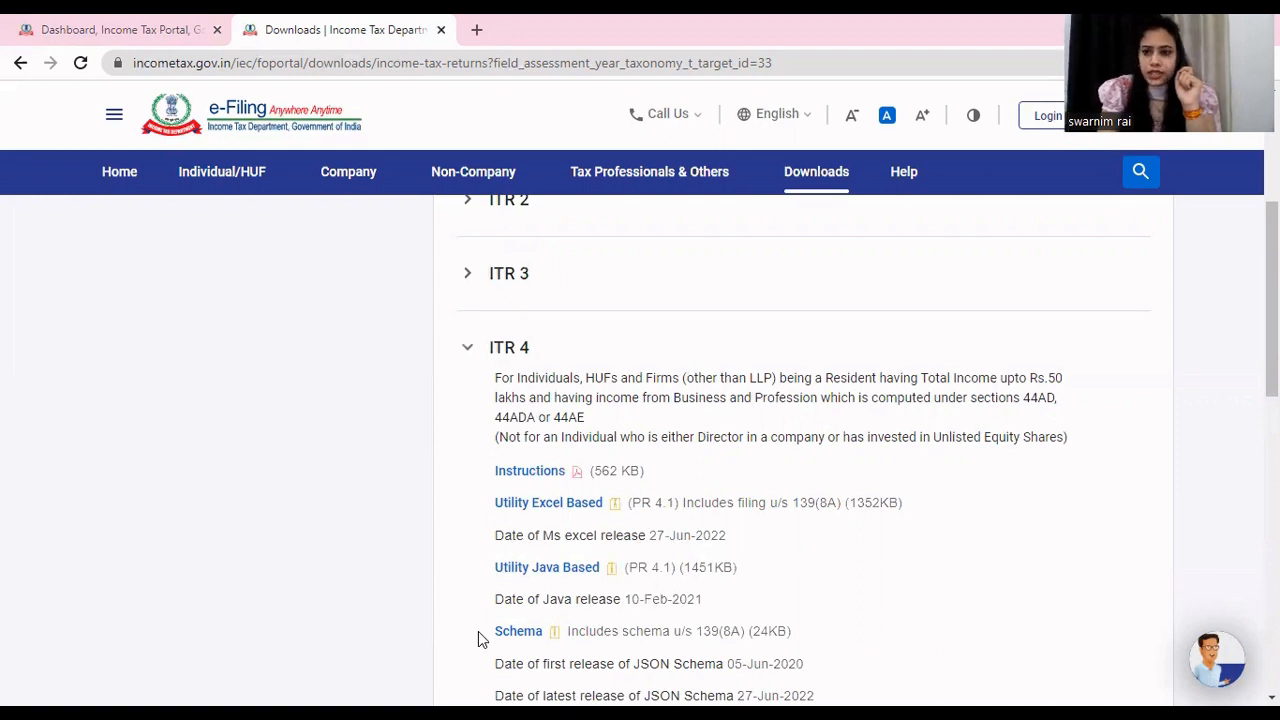
- Switch to the ITR-1 utility workbook in Excel and review the Part A general information on the Income Details sheet
{"action": "key", "text": "alt+Tab"}
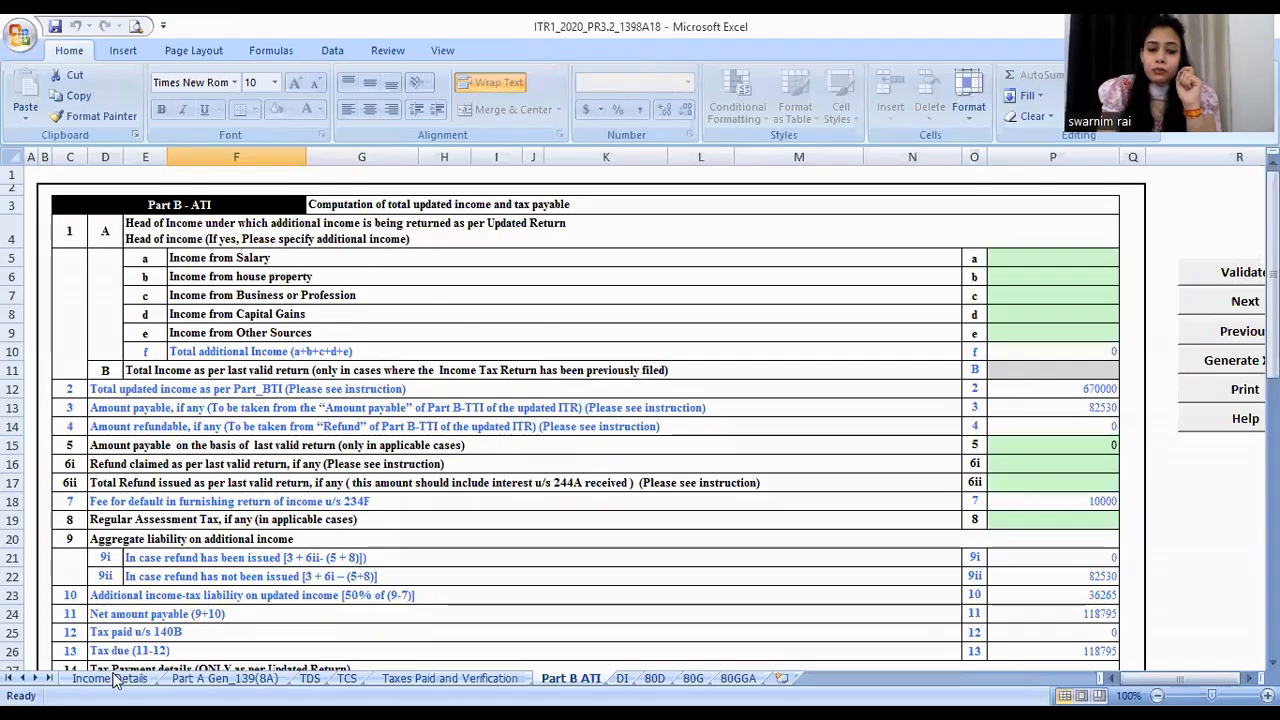
{"action": "left_click", "coordinate": [112, 679]}
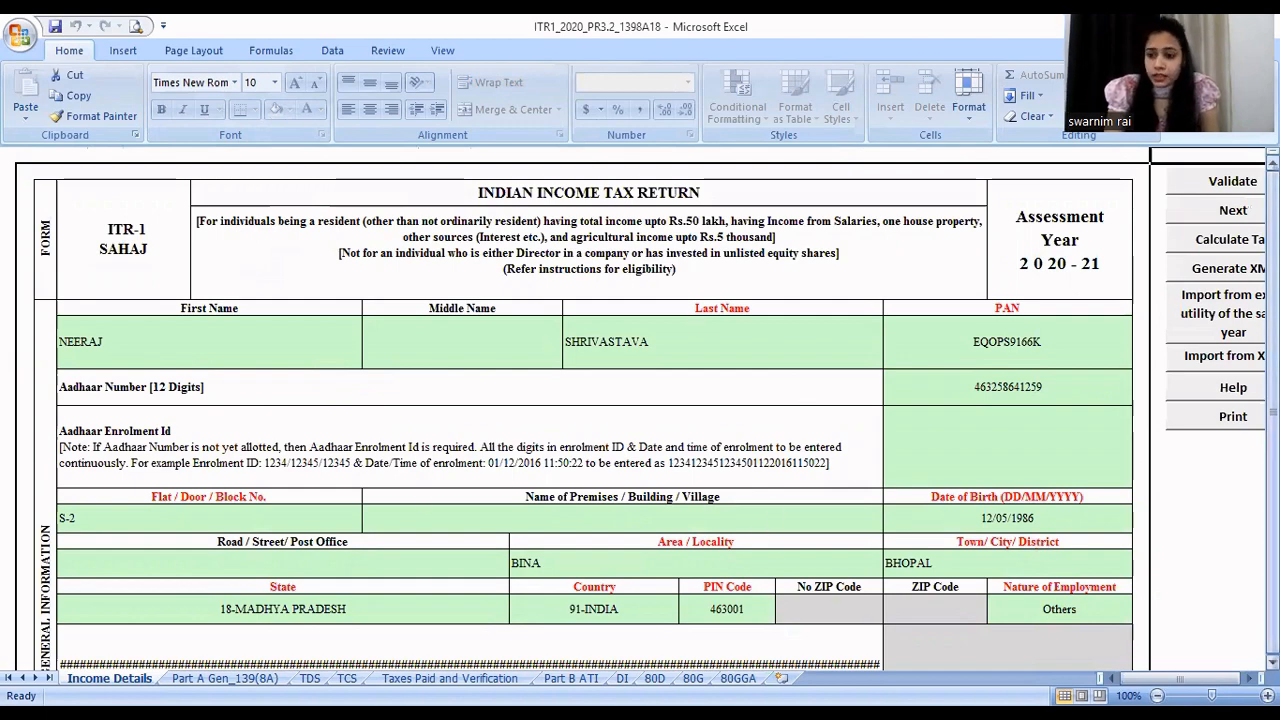
{"action": "scroll", "coordinate": [640, 410], "scroll_direction": "down", "scroll_amount": 1}
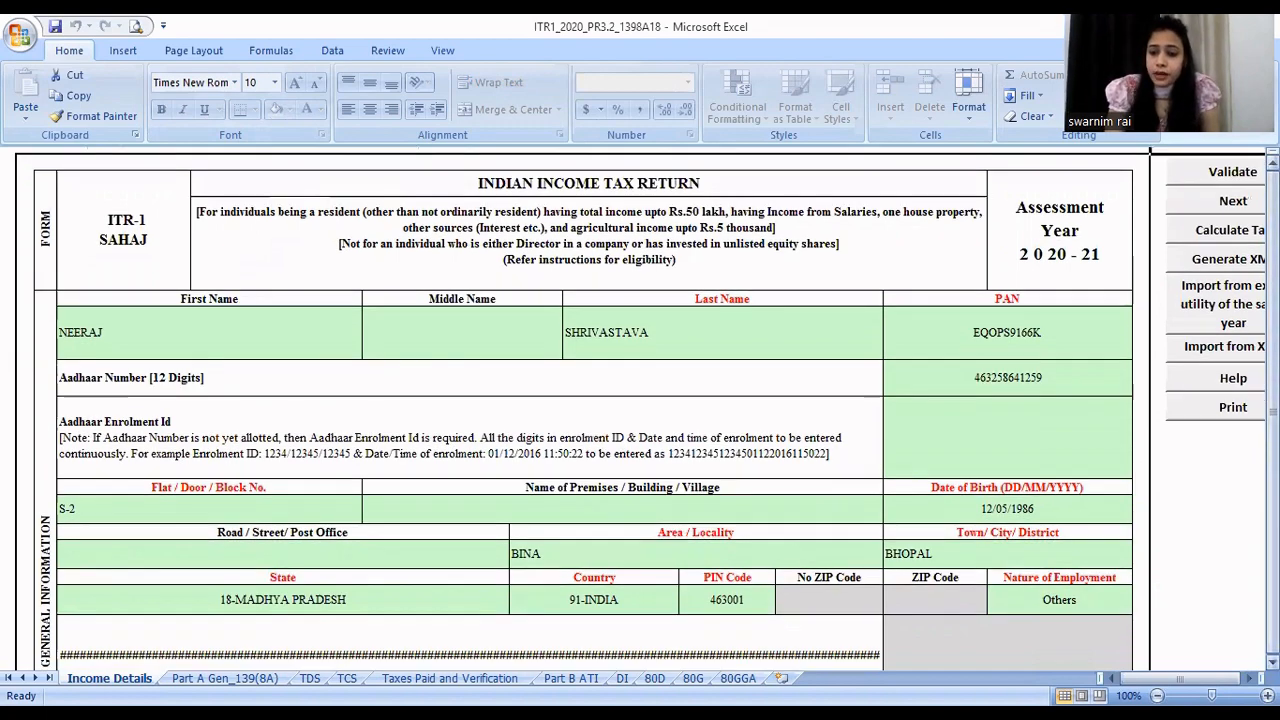
{"action": "scroll", "coordinate": [640, 410], "scroll_direction": "down", "scroll_amount": 3}
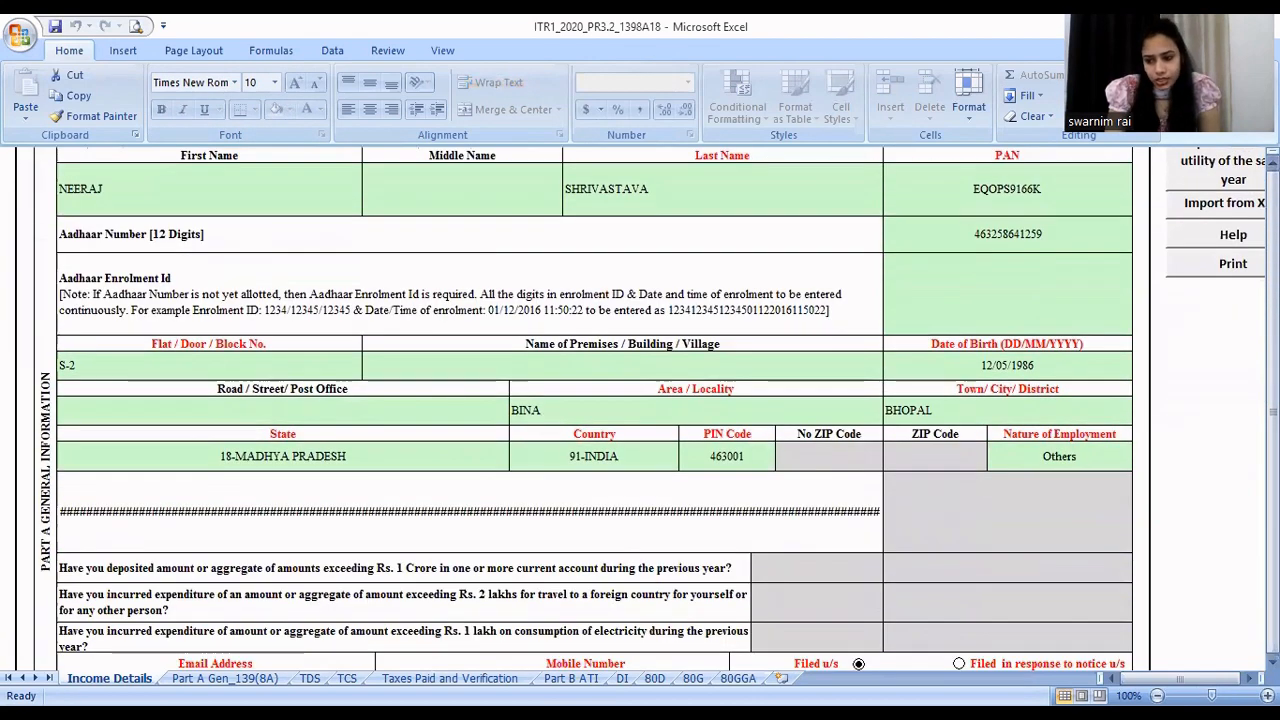
{"action": "scroll", "coordinate": [891, 529], "scroll_direction": "down", "scroll_amount": 5}
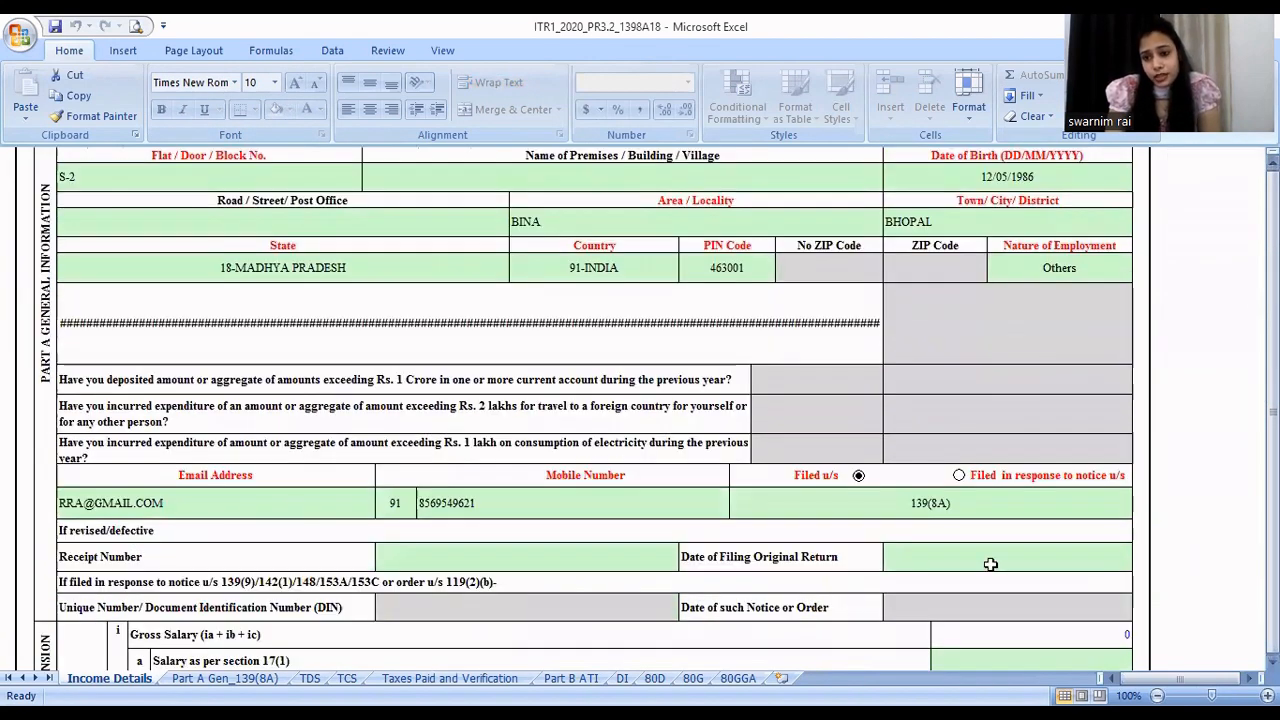
- Select 139(8A) as the section under which the return is filed
{"action": "left_click", "coordinate": [869, 505]}
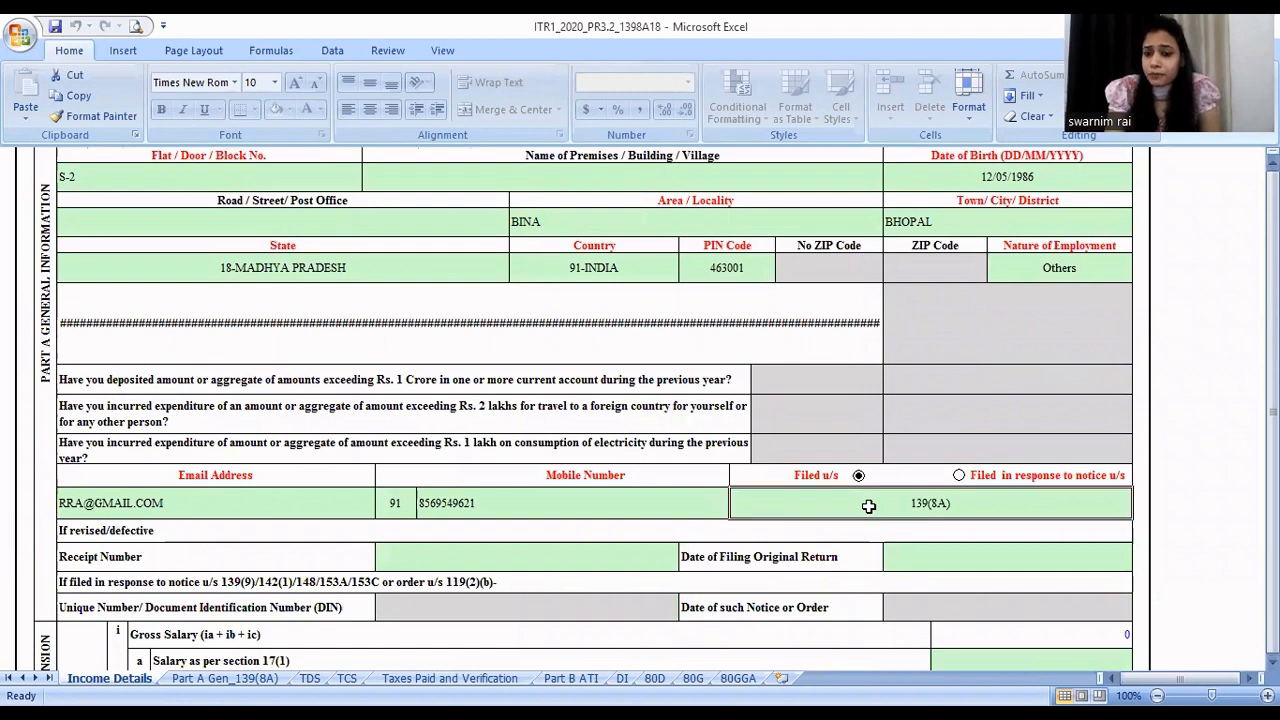
{"action": "left_click", "coordinate": [1140, 510]}
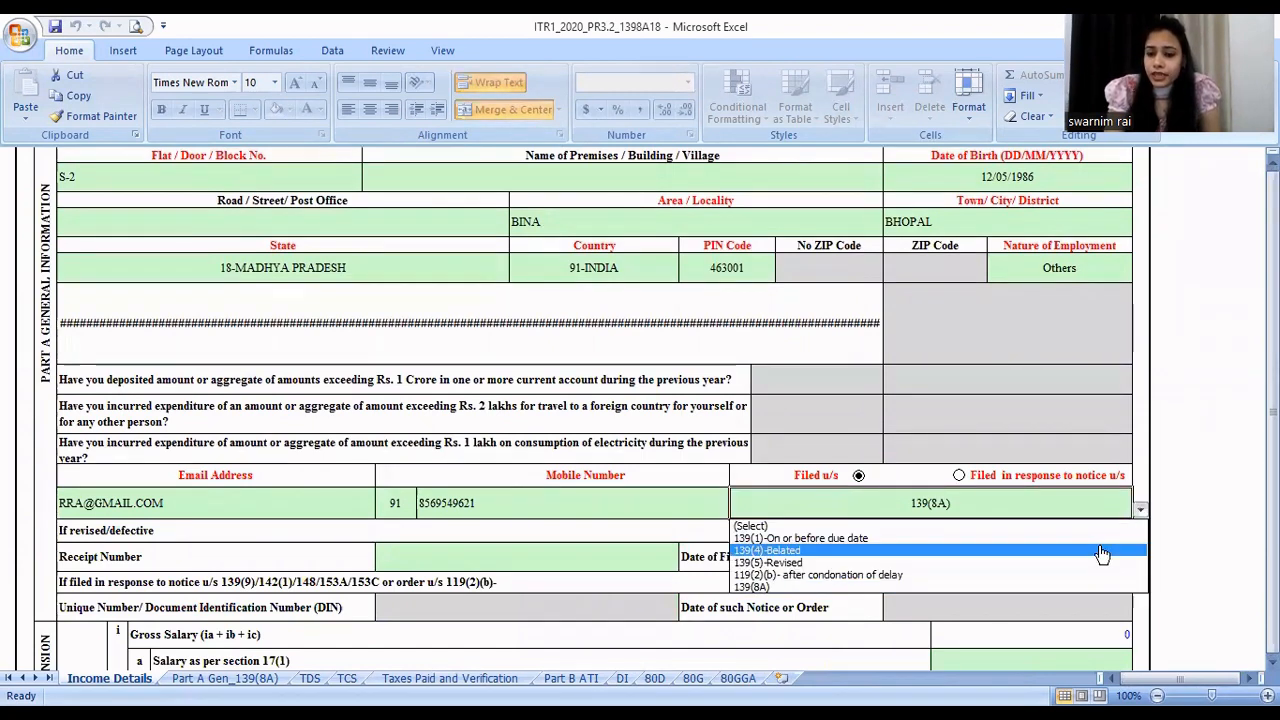
{"action": "key", "text": "Down"}
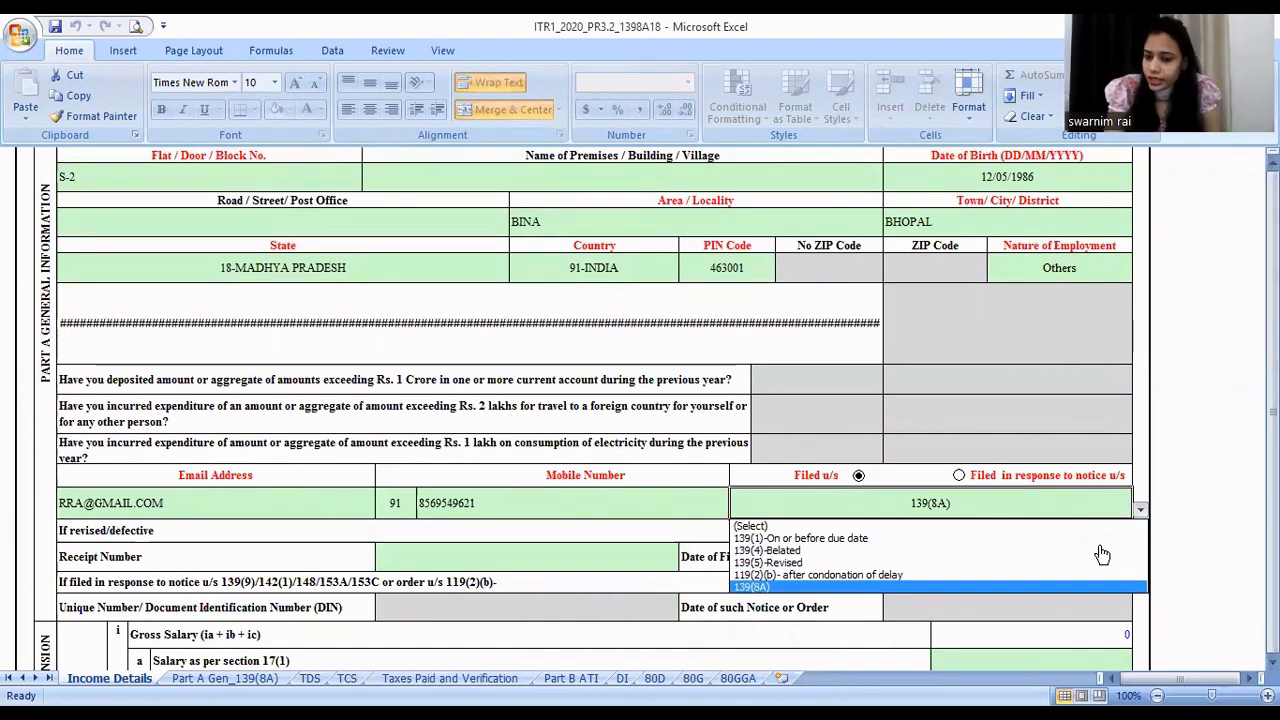
{"action": "key", "text": "Return"}
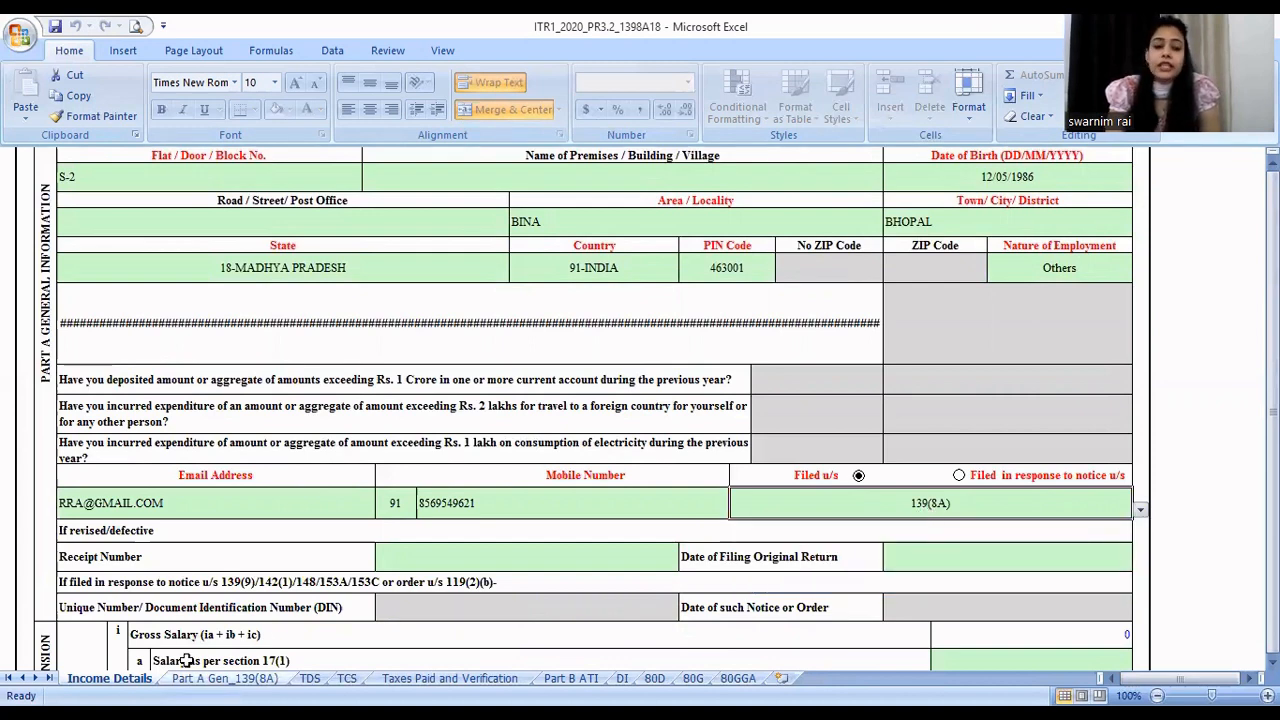
{"action": "left_click", "coordinate": [1222, 527]}
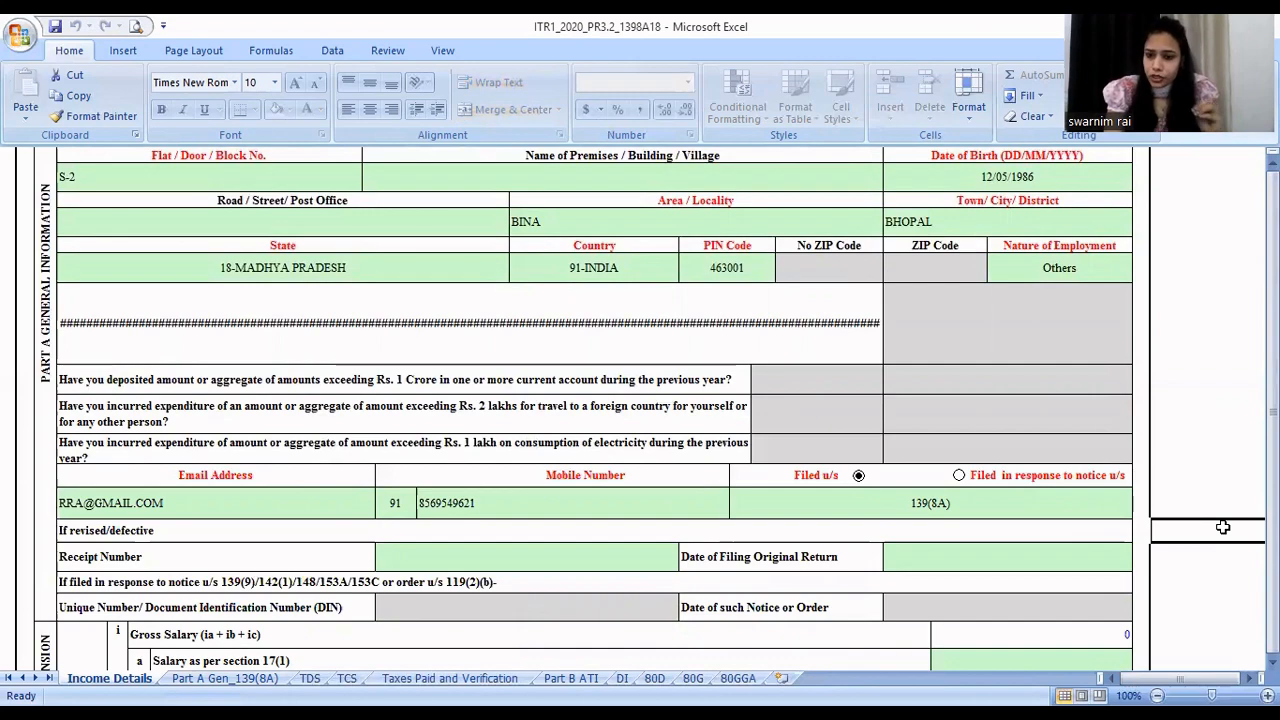
- Review the salary, house property and other sources sections of Income Details, and open the Part A Gen_139(8A) sheet
{"action": "key", "text": "Down"}
{"action": "key", "text": "Down"}
{"action": "key", "text": "Down"}
{"action": "key", "text": "Down"}
{"action": "key", "text": "Down"}
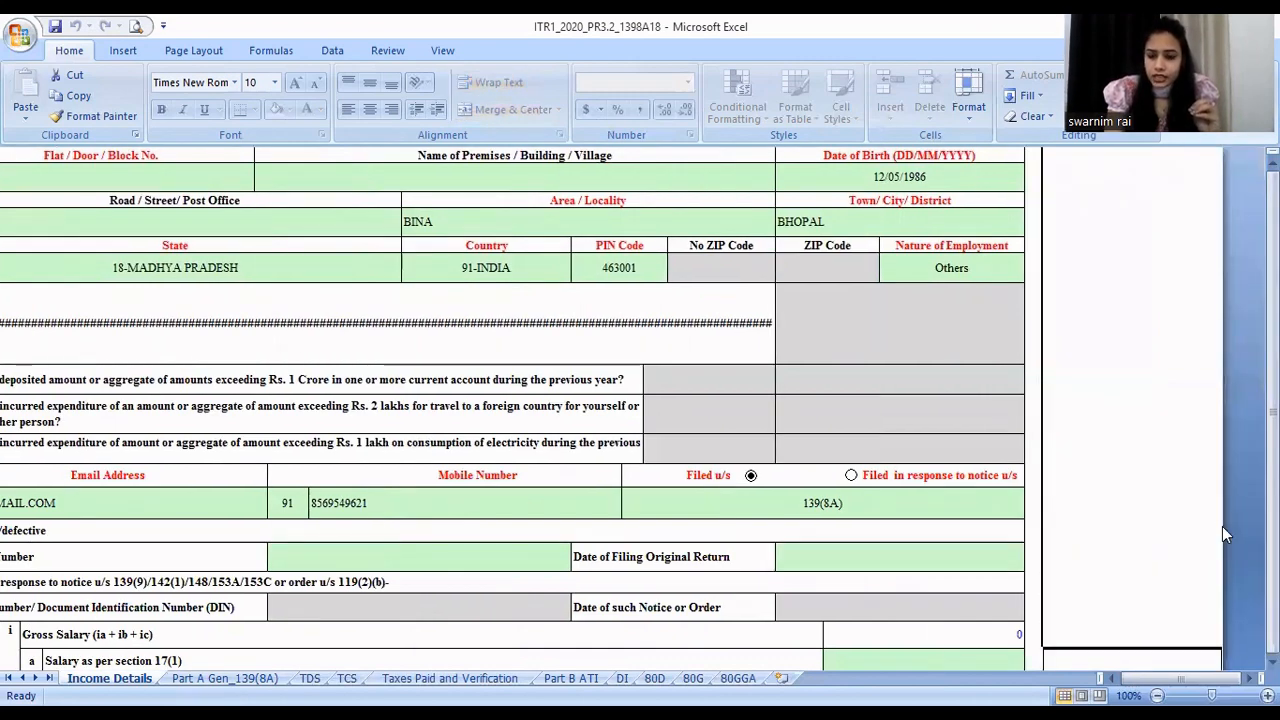
{"action": "scroll", "coordinate": [1222, 526], "scroll_direction": "down", "scroll_amount": 5}
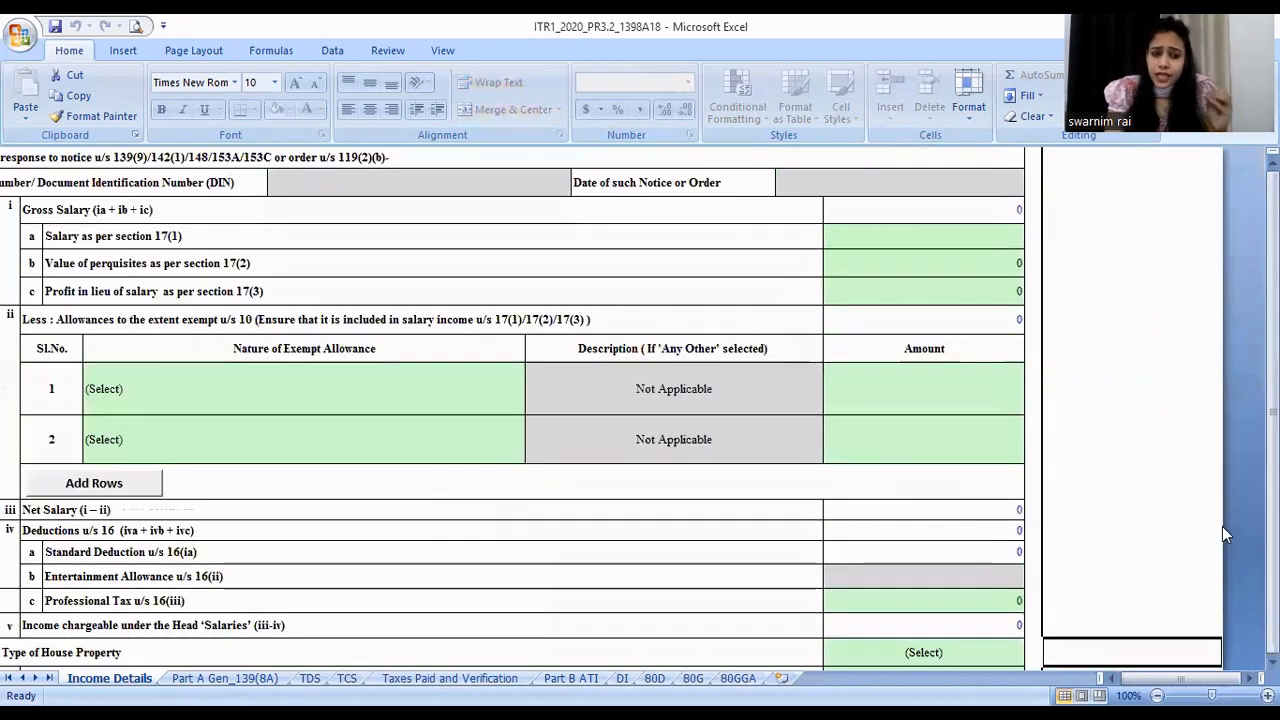
{"action": "scroll", "coordinate": [1222, 526], "scroll_direction": "down", "scroll_amount": 4}
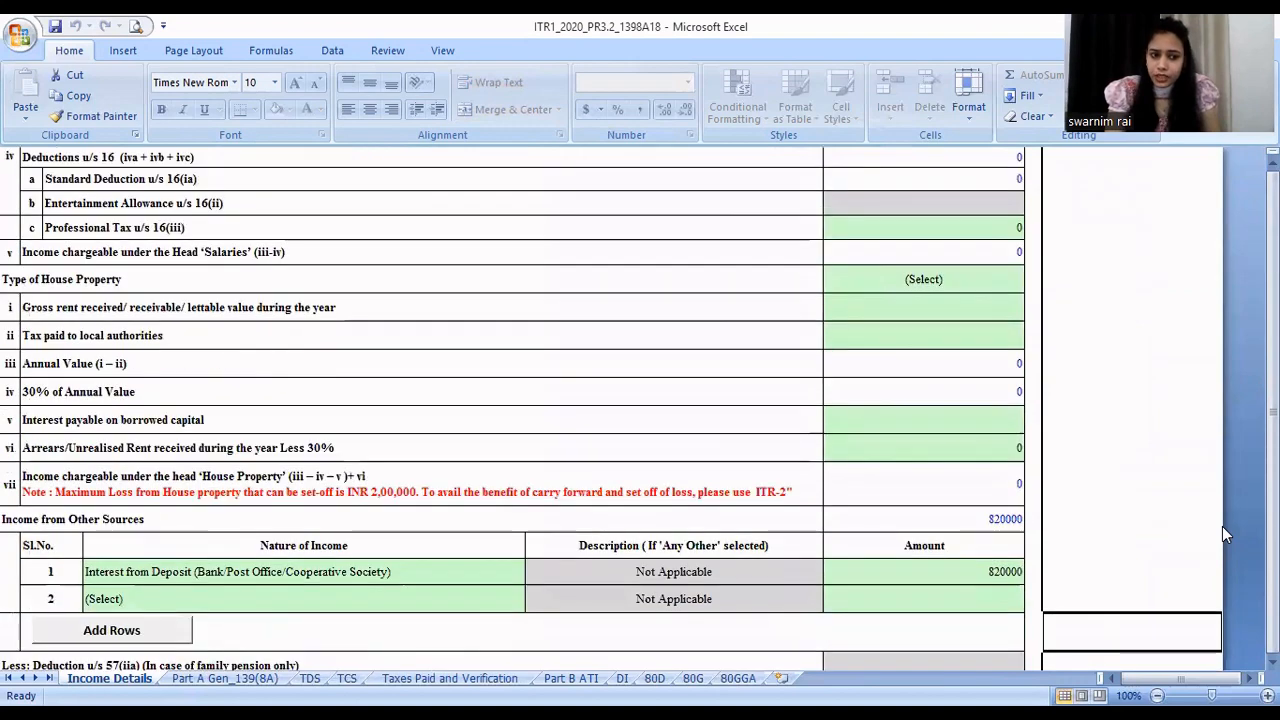
{"action": "scroll", "coordinate": [1222, 526], "scroll_direction": "down", "scroll_amount": 2}
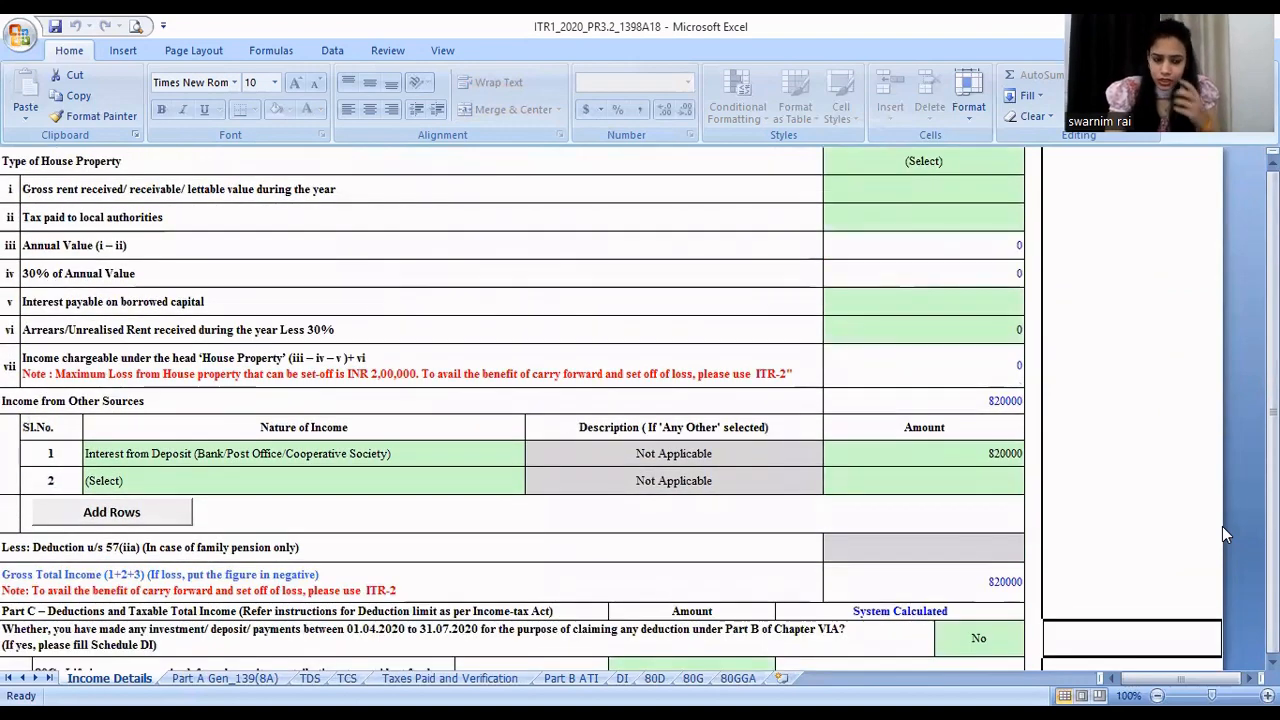
{"action": "left_click", "coordinate": [262, 678]}
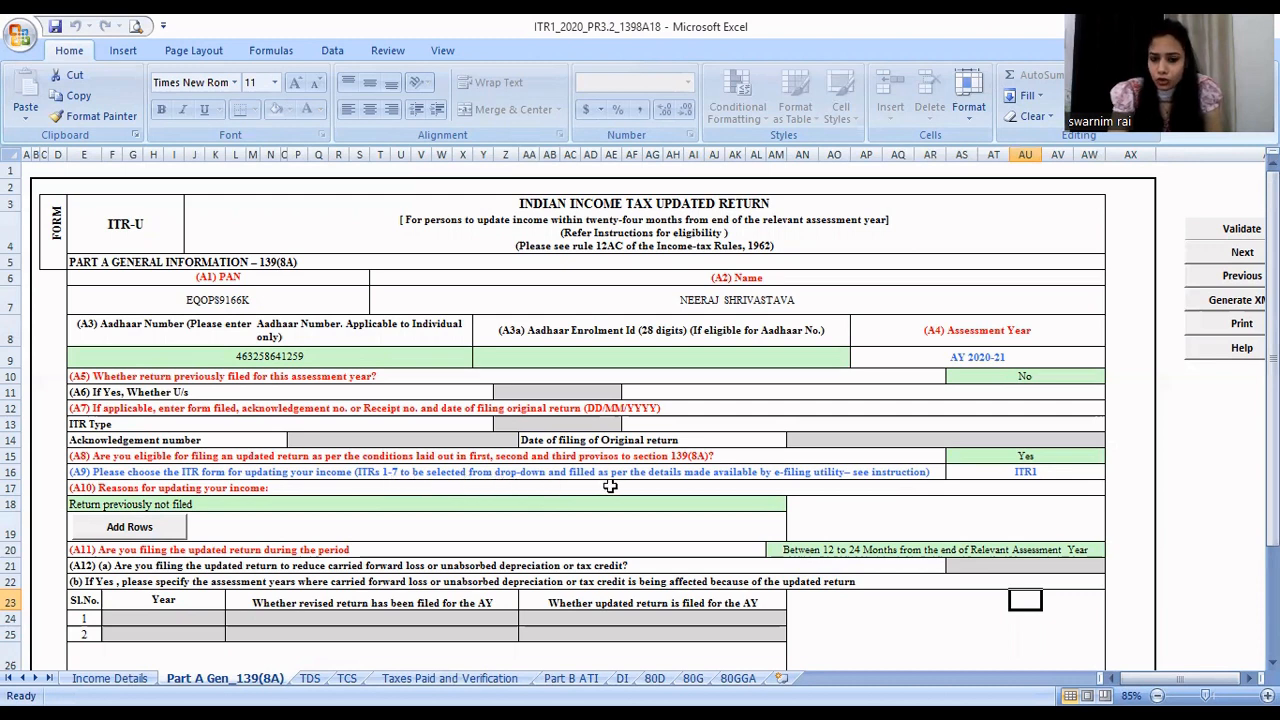
- Check the ITR form chosen under A9 and select "Return previously not filed" as the A10 reason for updating income
{"action": "left_click", "coordinate": [983, 469]}
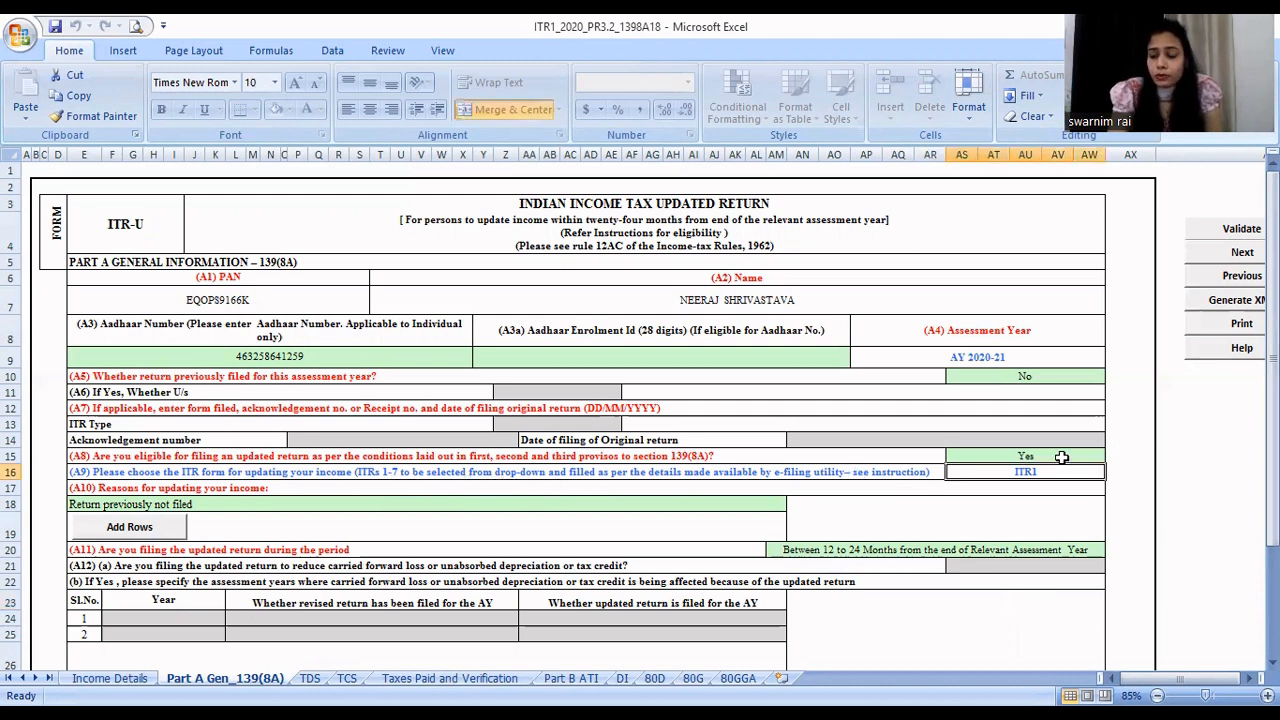
{"action": "left_click", "coordinate": [909, 667]}
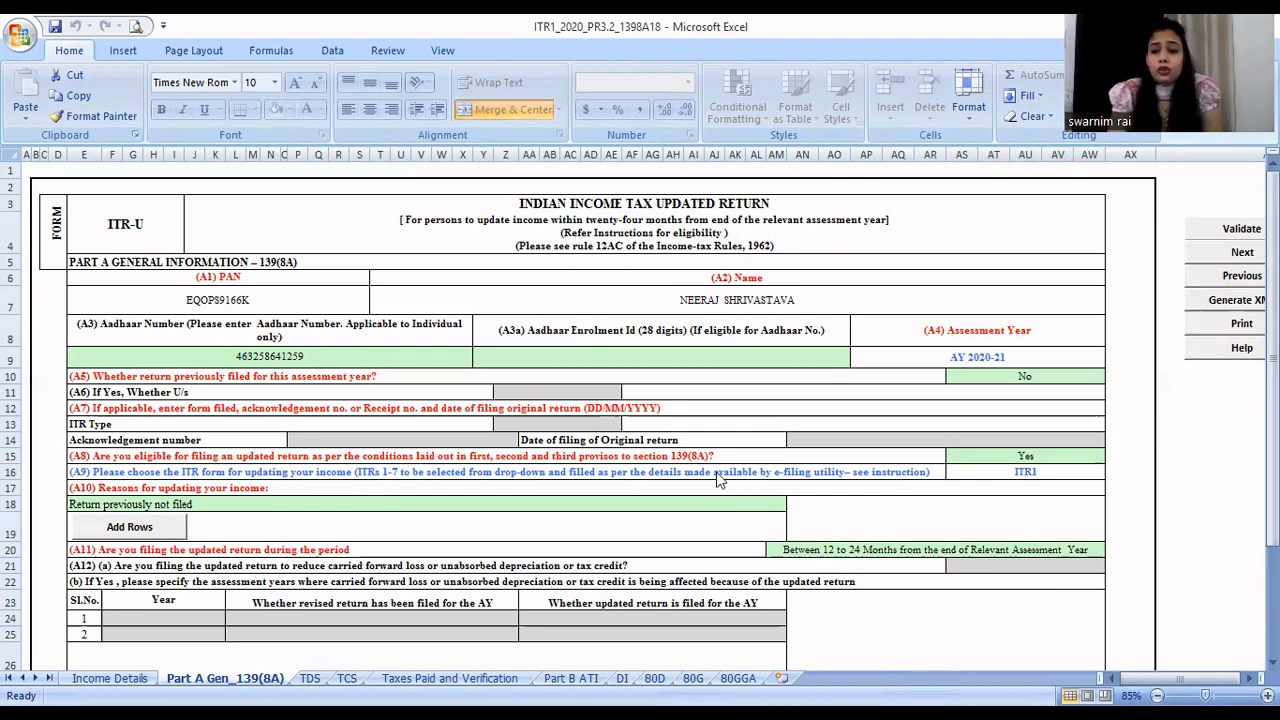
{"action": "left_click", "coordinate": [778, 505]}
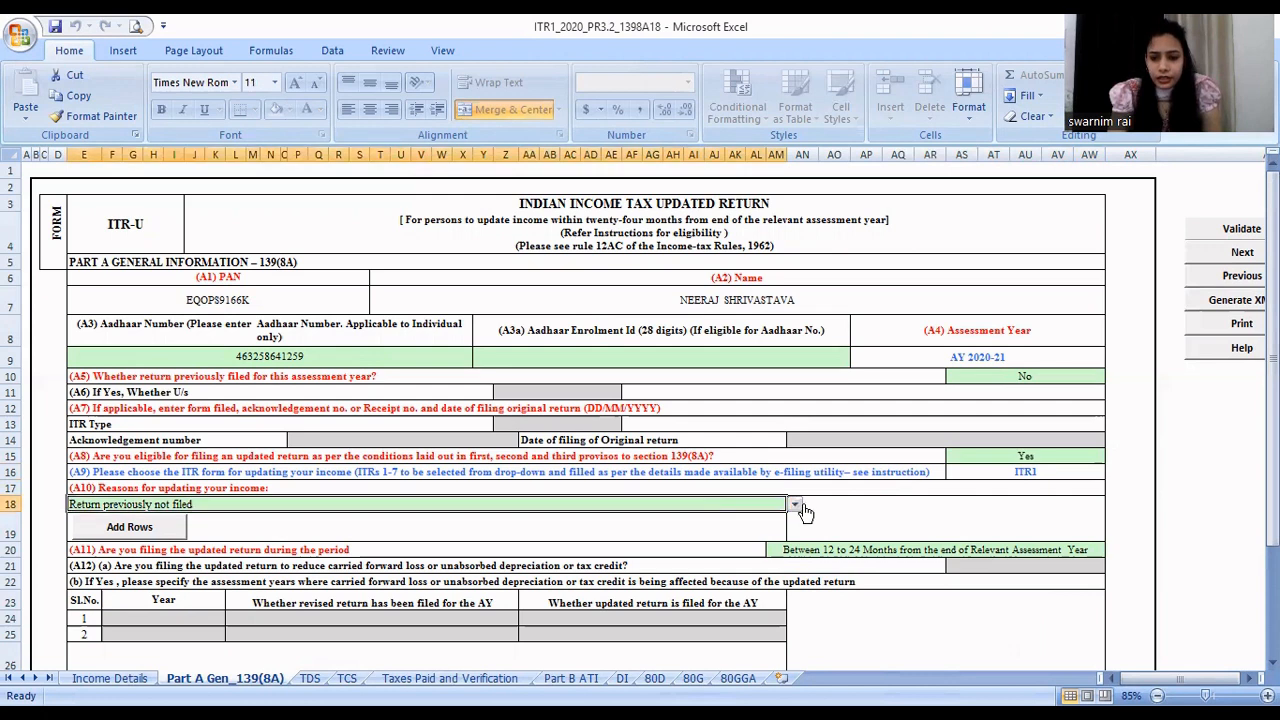
{"action": "left_click", "coordinate": [796, 508]}
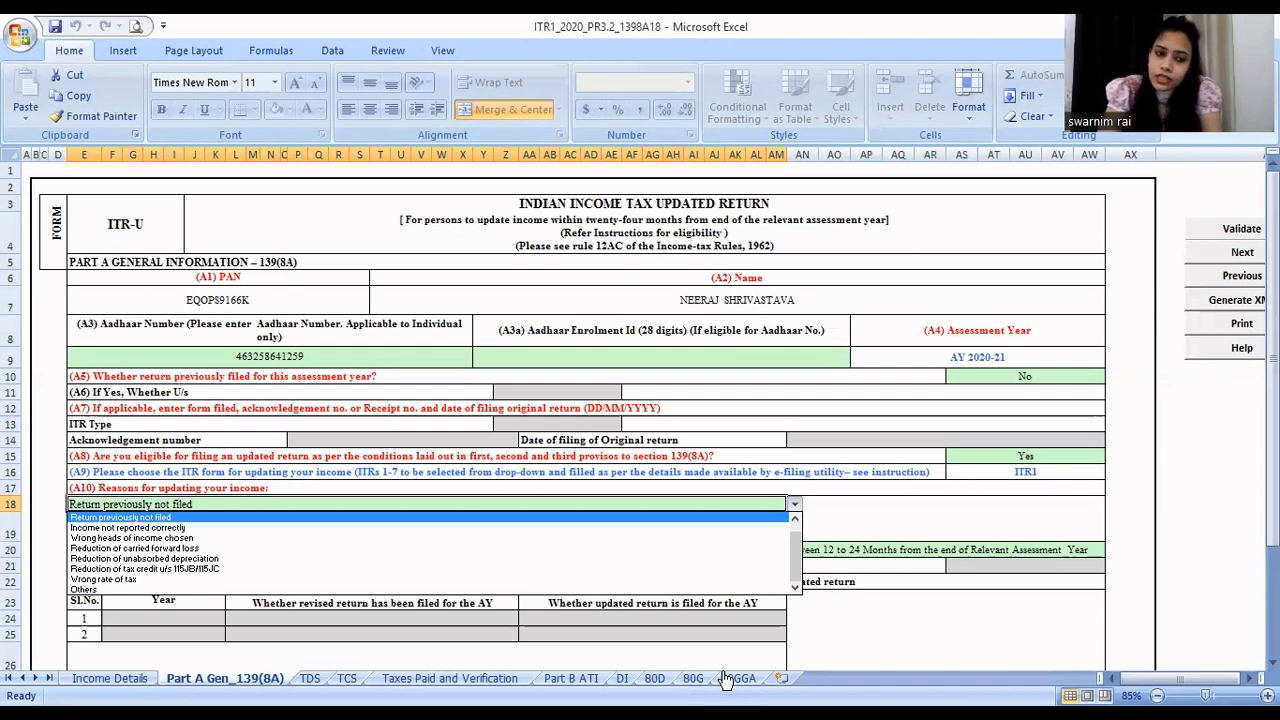
{"action": "left_click", "coordinate": [387, 519]}
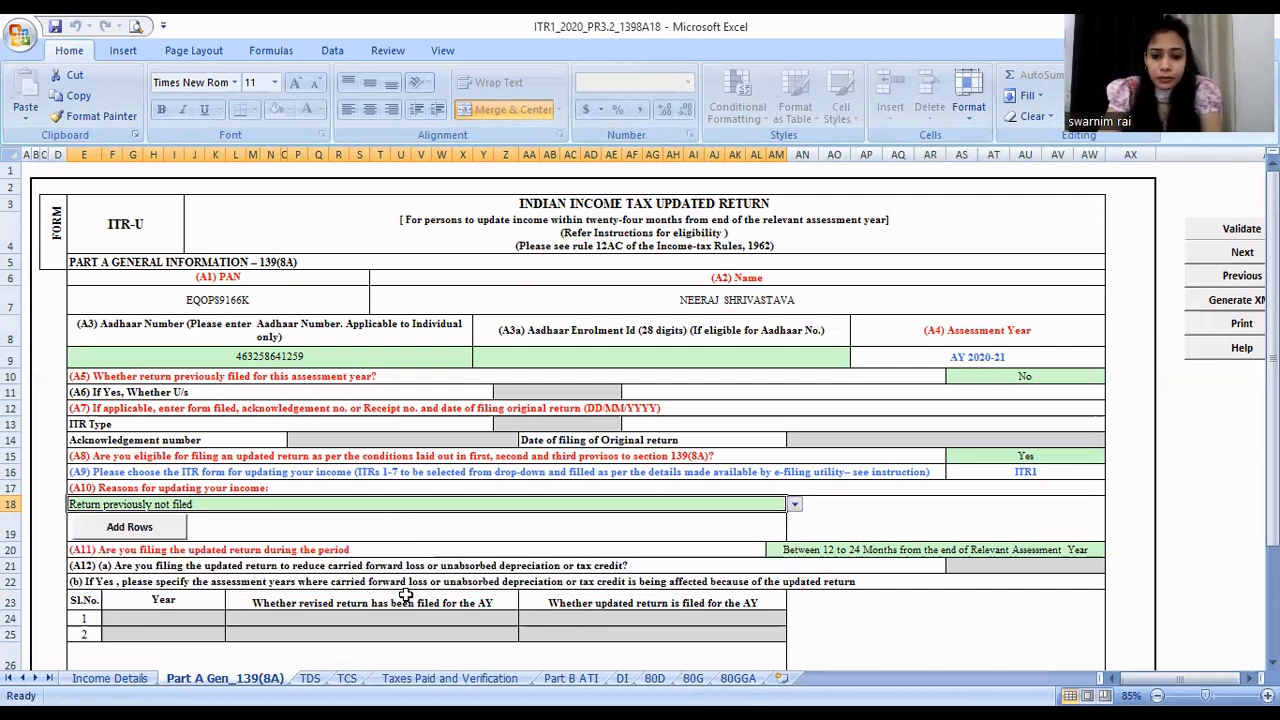
- Select "Between 12 to 24 Months from the end of Relevant Assessment Year" as the A11 filing period
{"action": "left_click", "coordinate": [845, 549]}
{"action": "key", "text": "alt+Down"}
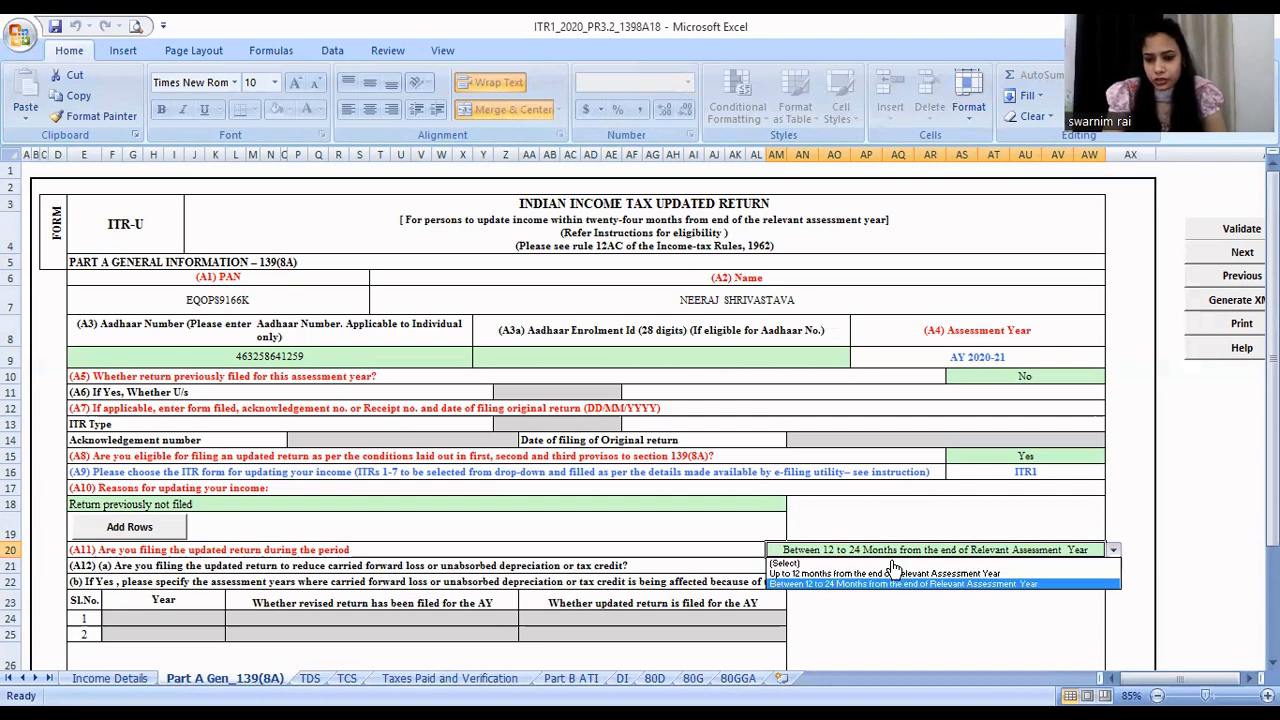
{"action": "key", "text": "Return"}
{"action": "left_click", "coordinate": [963, 634]}
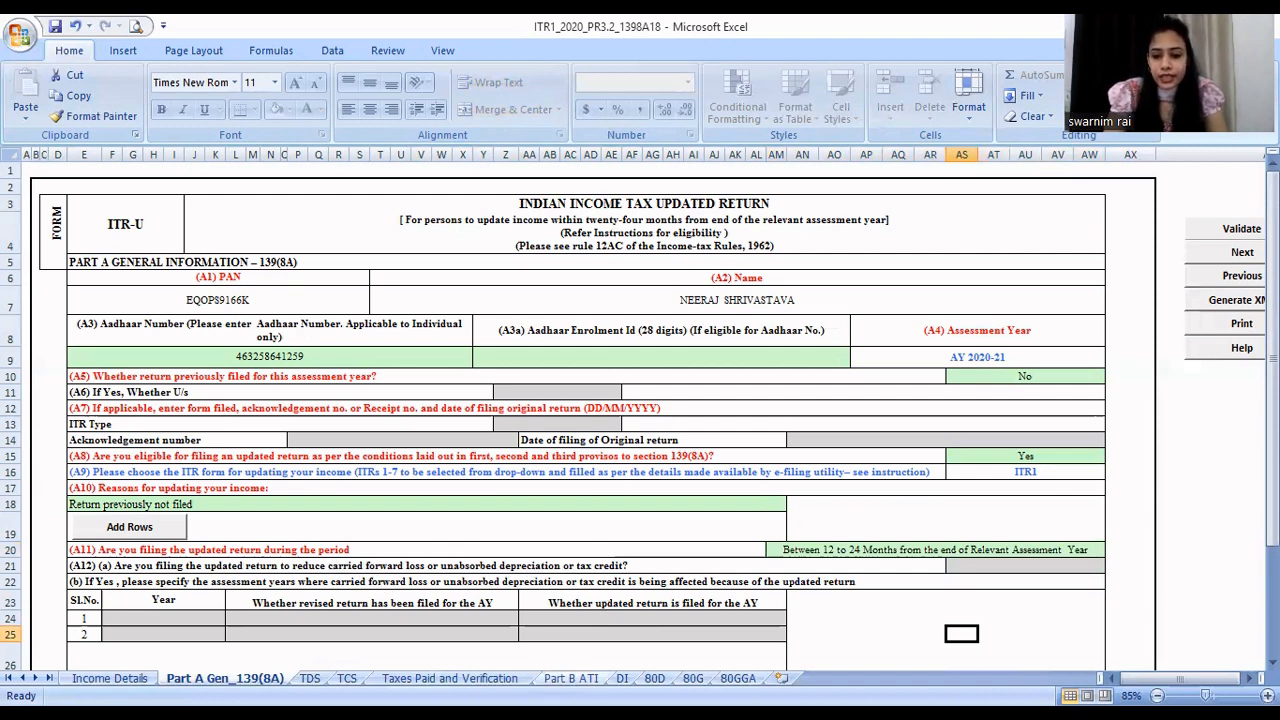
{"action": "left_click", "coordinate": [913, 439]}
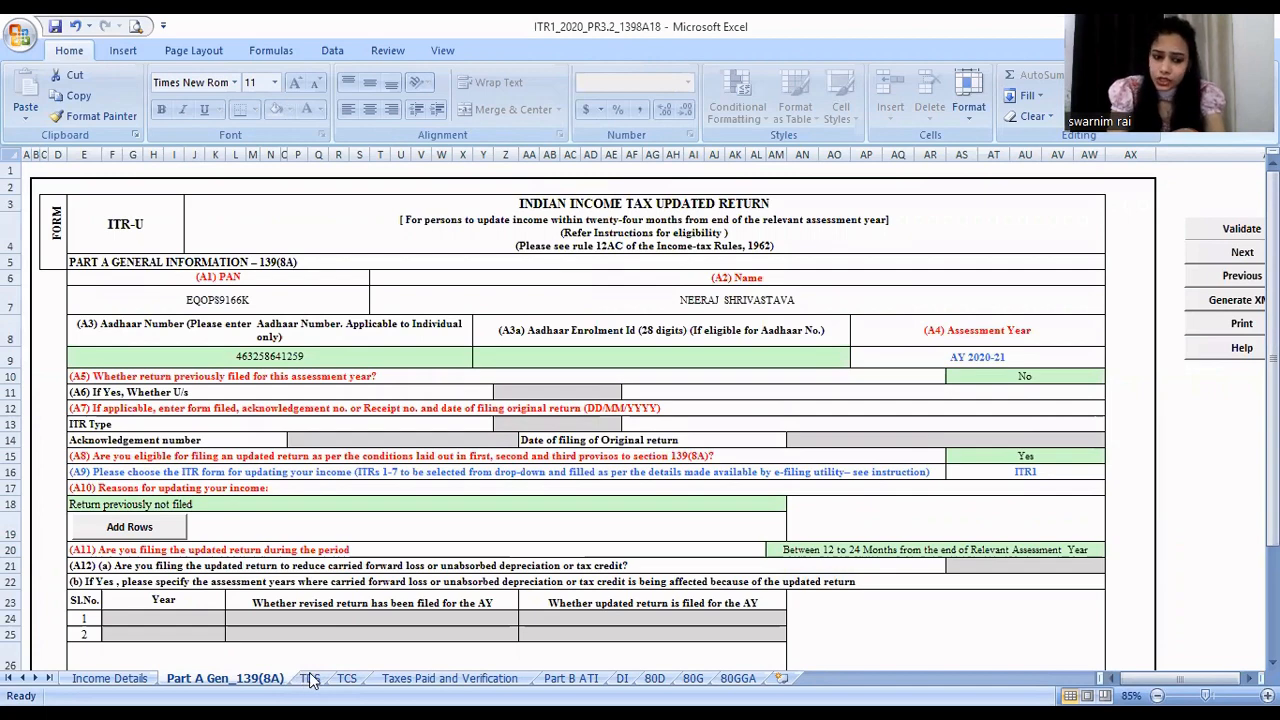
- Open the TDS sheet, dismiss its alerts, and review the TDS1, TDS2 and TDS3 tables
{"action": "left_click", "coordinate": [310, 679]}
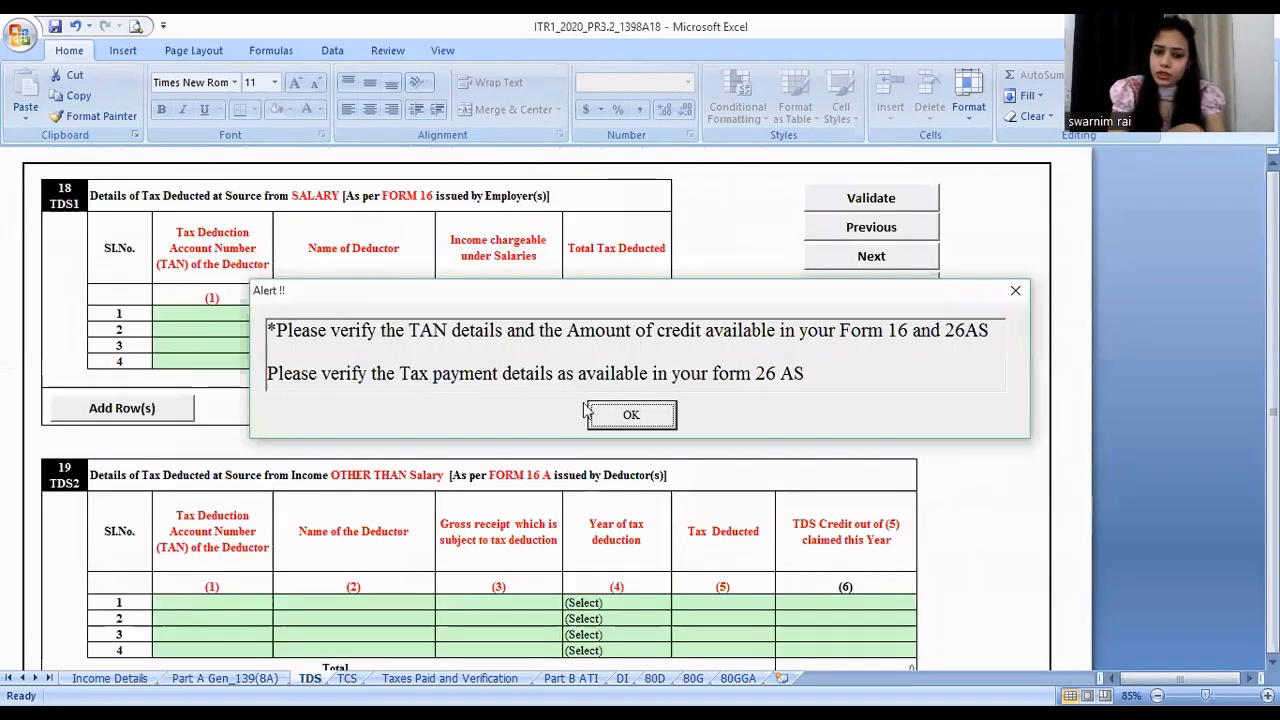
{"action": "left_click", "coordinate": [617, 420]}
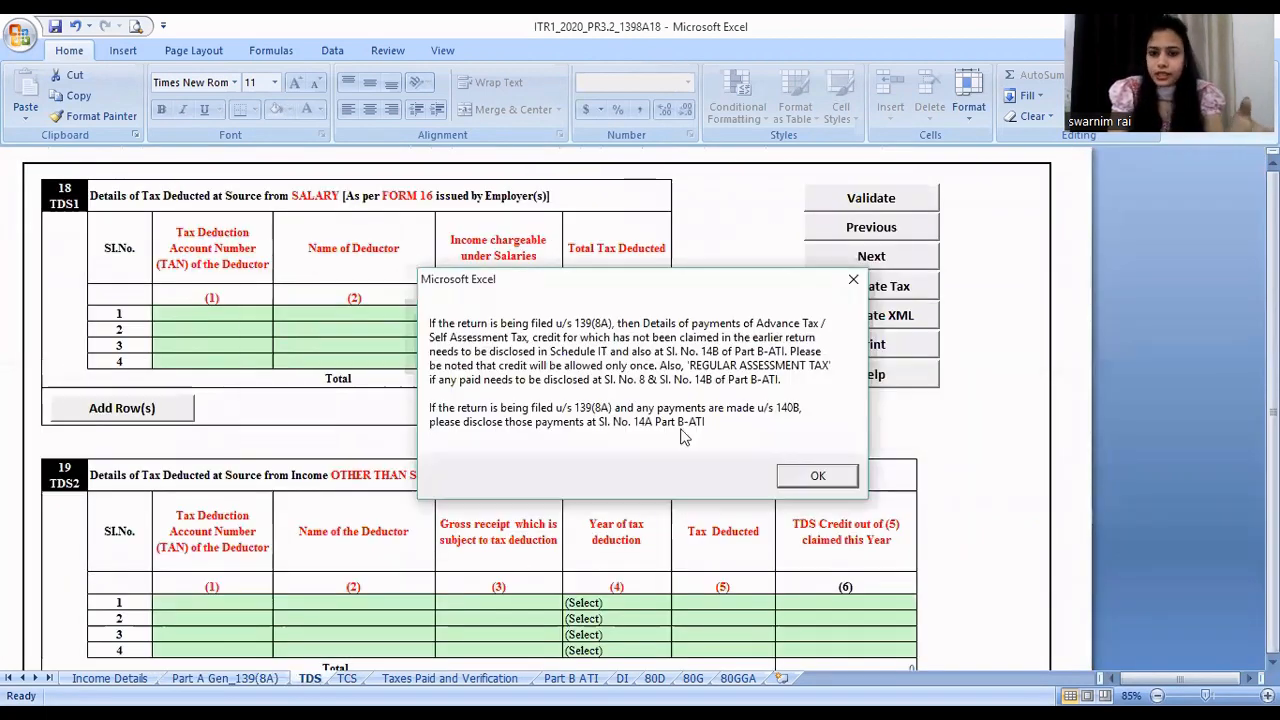
{"action": "left_click", "coordinate": [818, 476]}
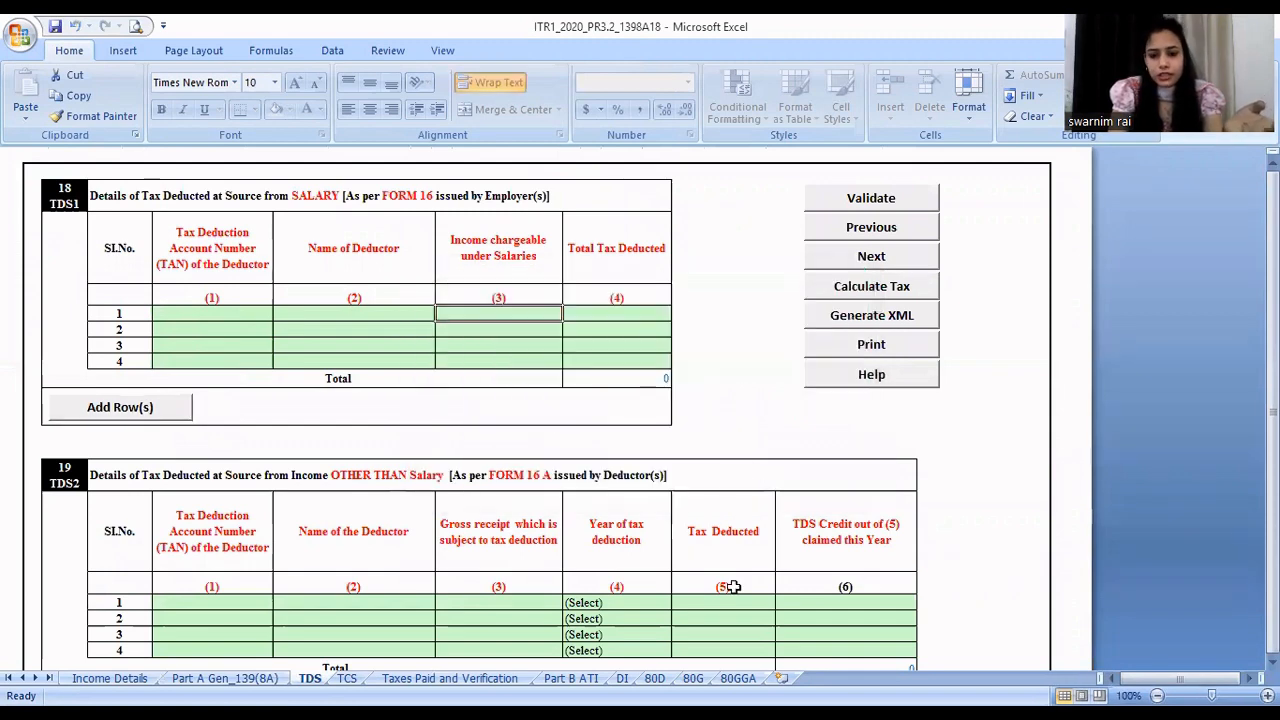
{"action": "left_click", "coordinate": [969, 567]}
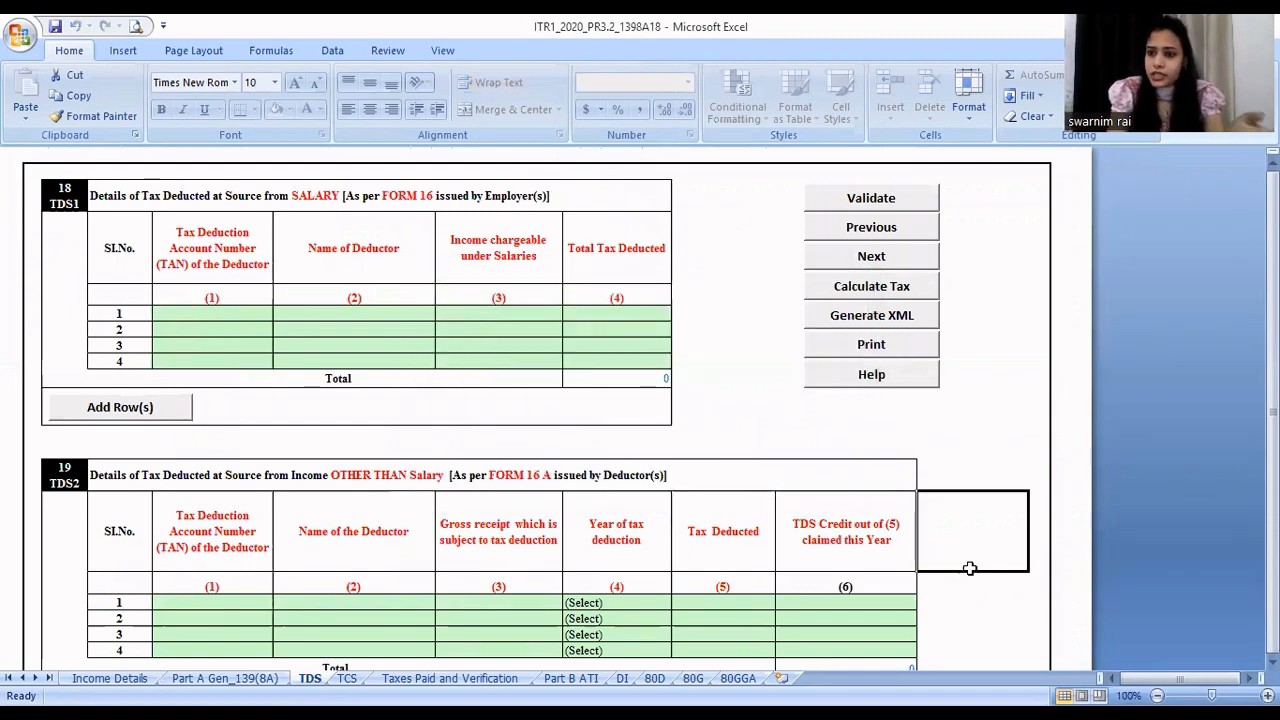
{"action": "key", "text": "Down"}
{"action": "key", "text": "Down"}
{"action": "key", "text": "Down"}
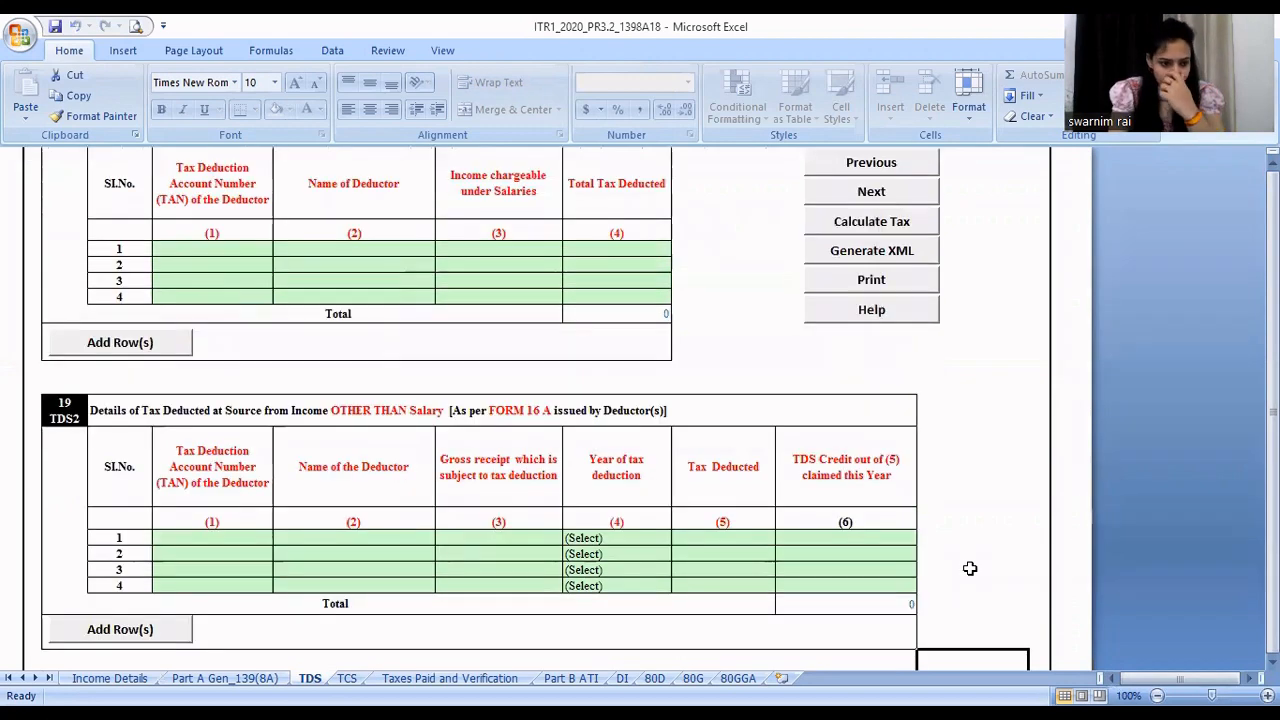
{"action": "key", "text": "Down"}
{"action": "key", "text": "Down"}
{"action": "key", "text": "Down"}
{"action": "key", "text": "Down"}
{"action": "key", "text": "Down"}
{"action": "key", "text": "Down"}
{"action": "key", "text": "Down"}
{"action": "key", "text": "Down"}
{"action": "key", "text": "Down"}
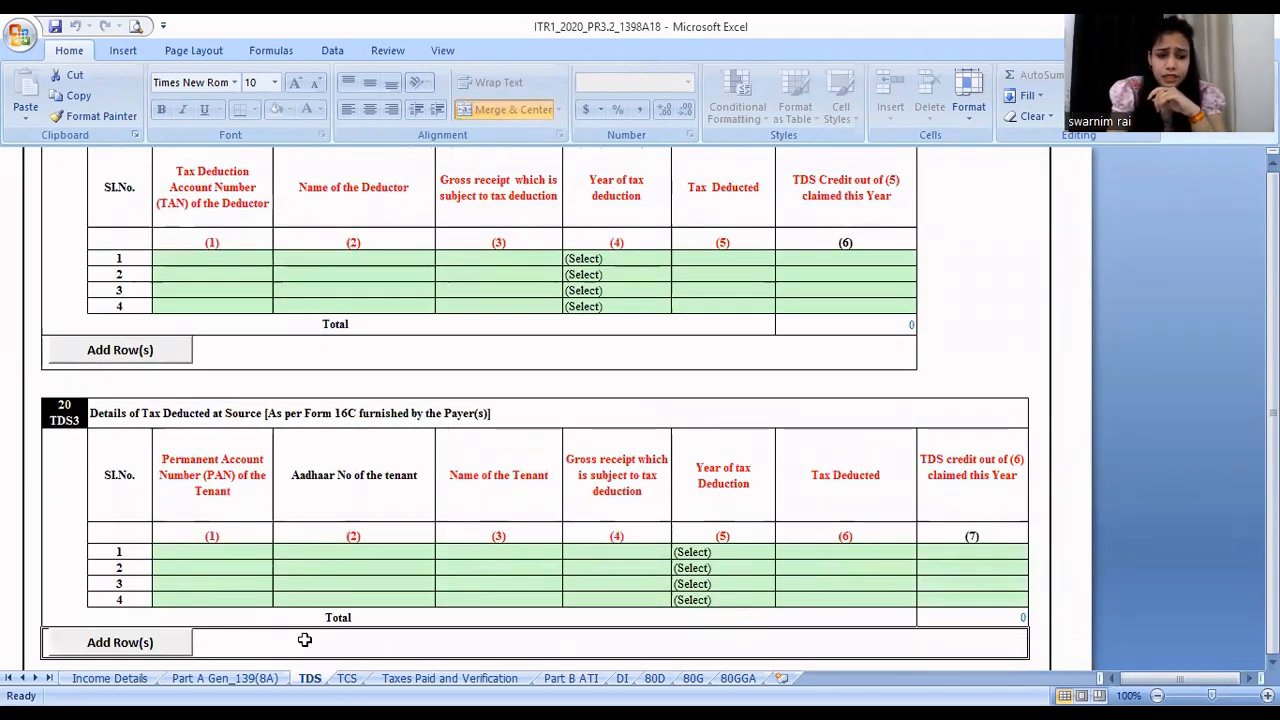
- Look through the TCS and Taxes Paid and Verification sheets, and review the updated income and tax computation in Part B ATI
{"action": "key", "text": "ctrl+Page_Down"}
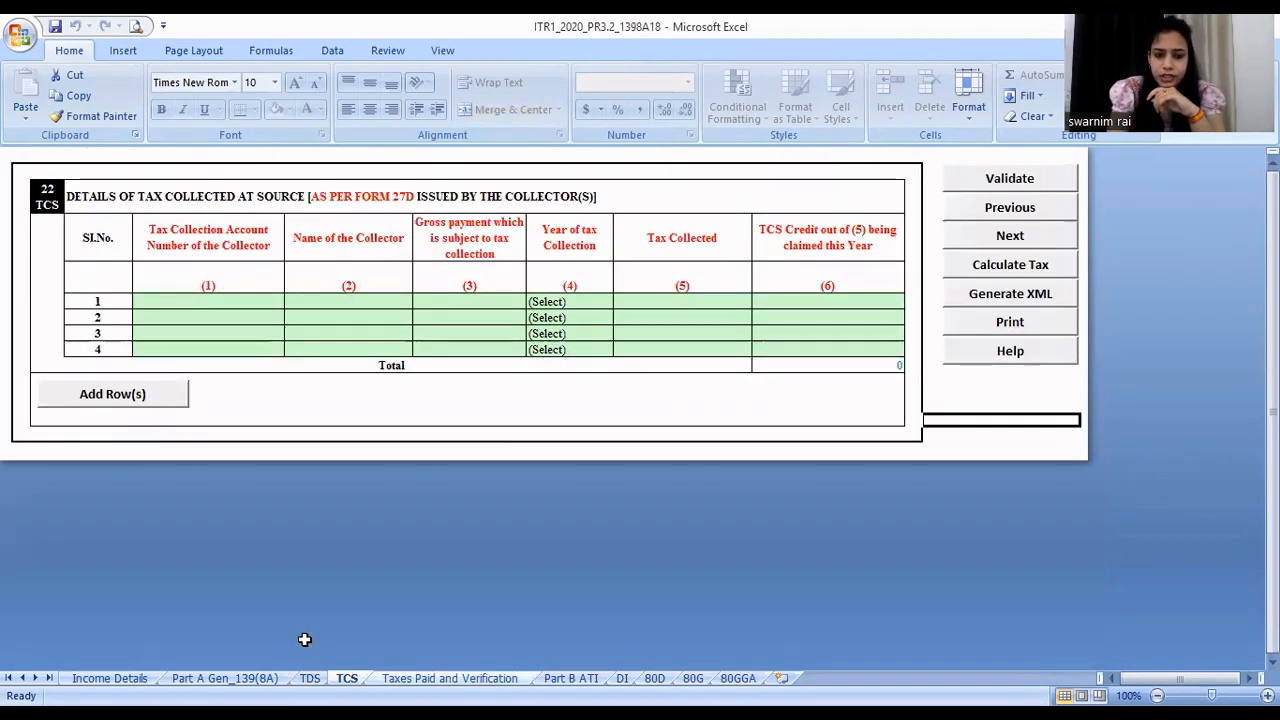
{"action": "key", "text": "ctrl+Page_Down"}
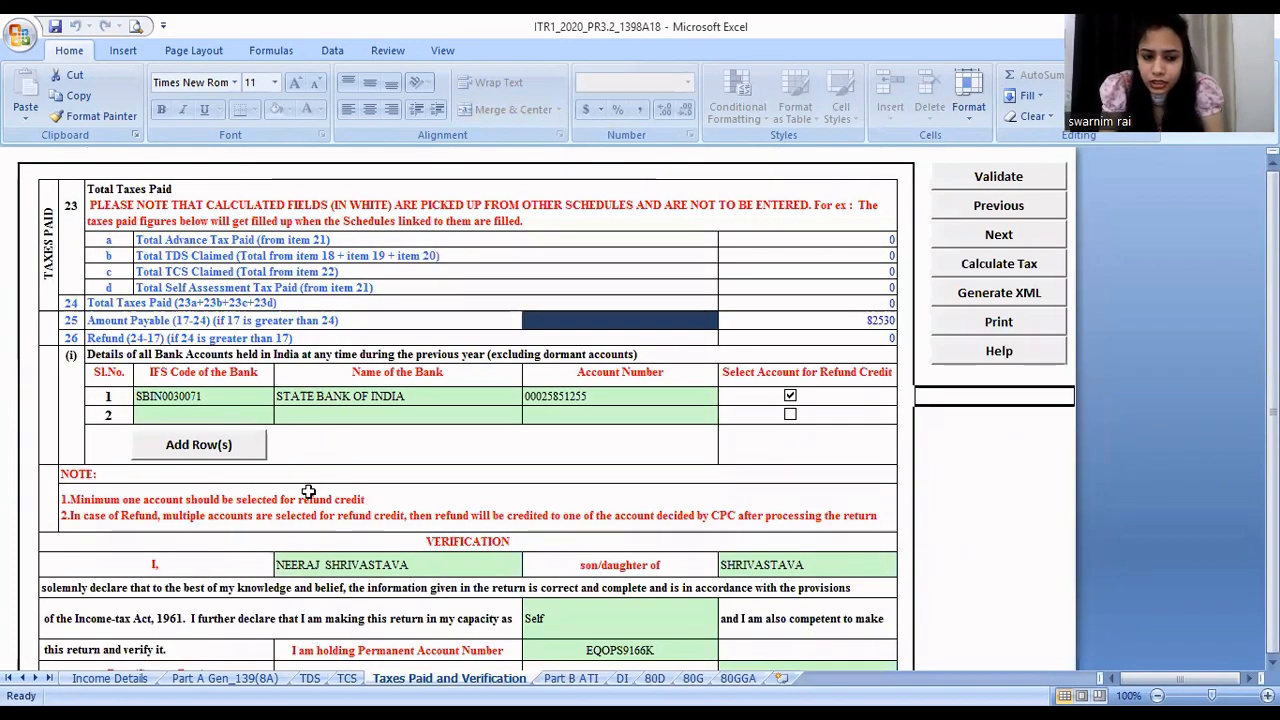
{"action": "left_click", "coordinate": [578, 678]}
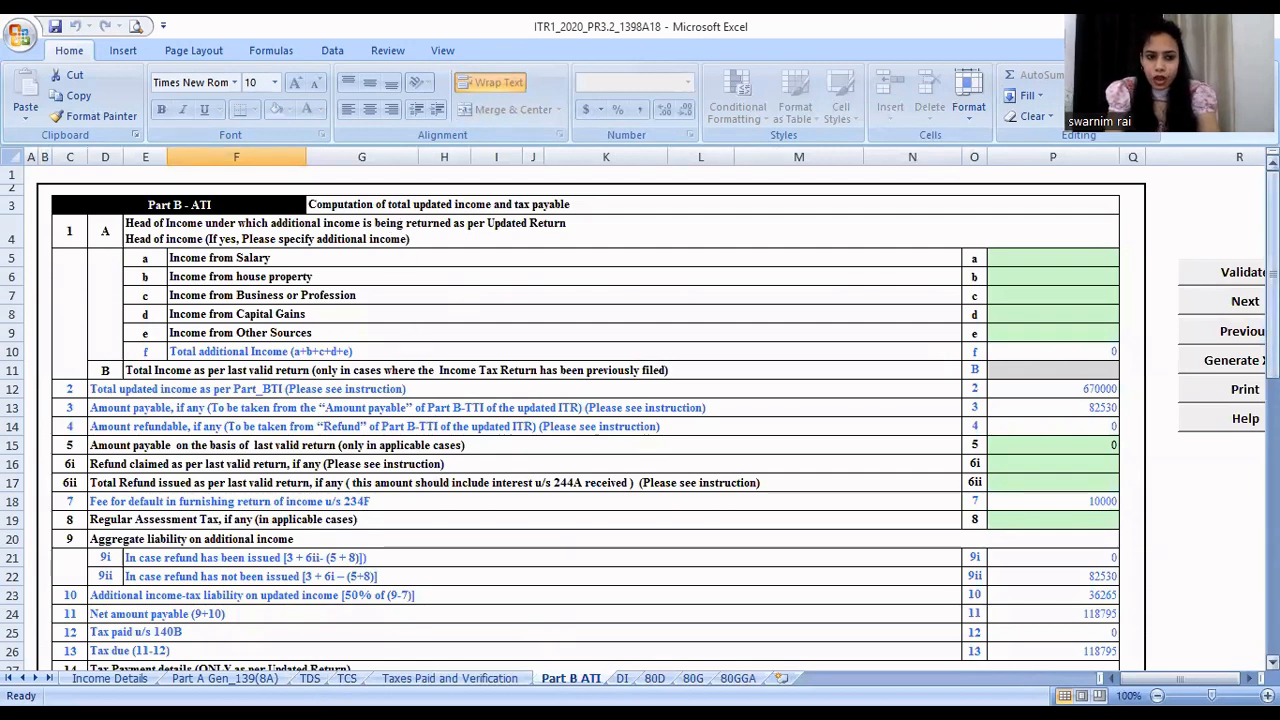
{"action": "left_click_drag", "start_coordinate": [1272, 370], "coordinate": [1272, 376]}
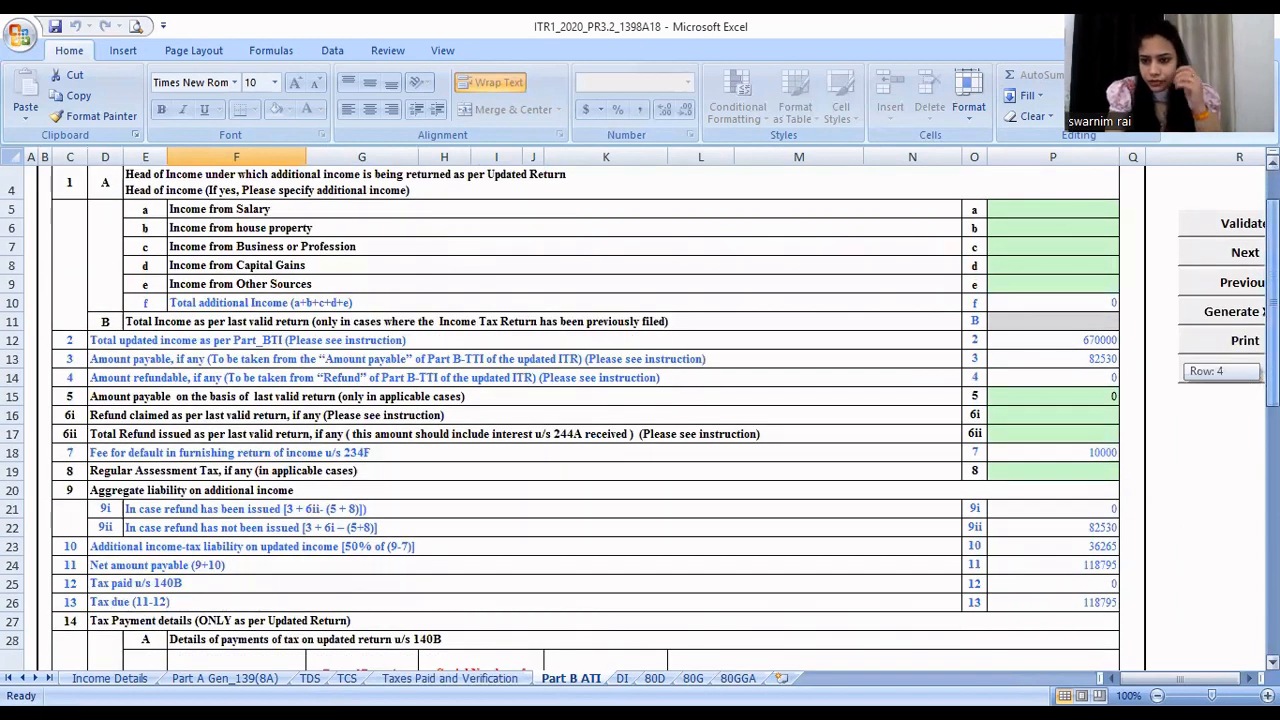
{"action": "left_click_drag", "start_coordinate": [1272, 376], "coordinate": [1272, 378]}
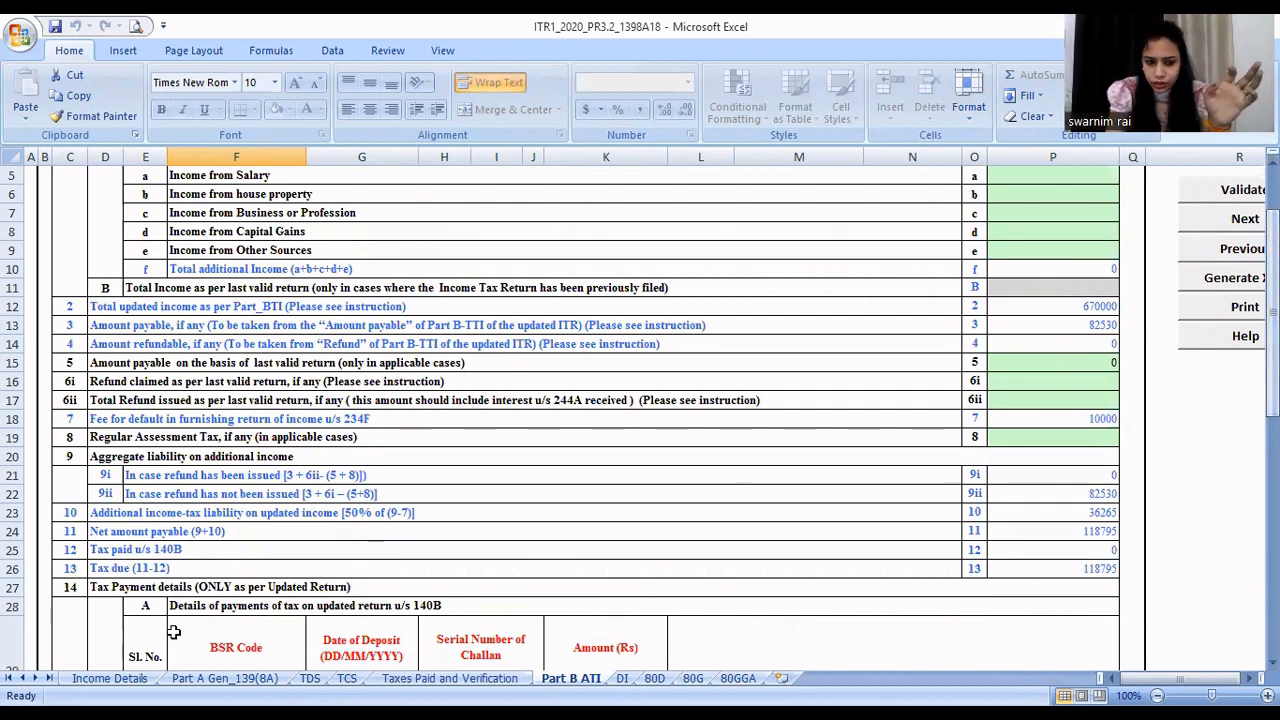
- Return to the Income Details sheet and review income from other sources, the Part C deductions, total income and tax payable
{"action": "left_click", "coordinate": [109, 678]}
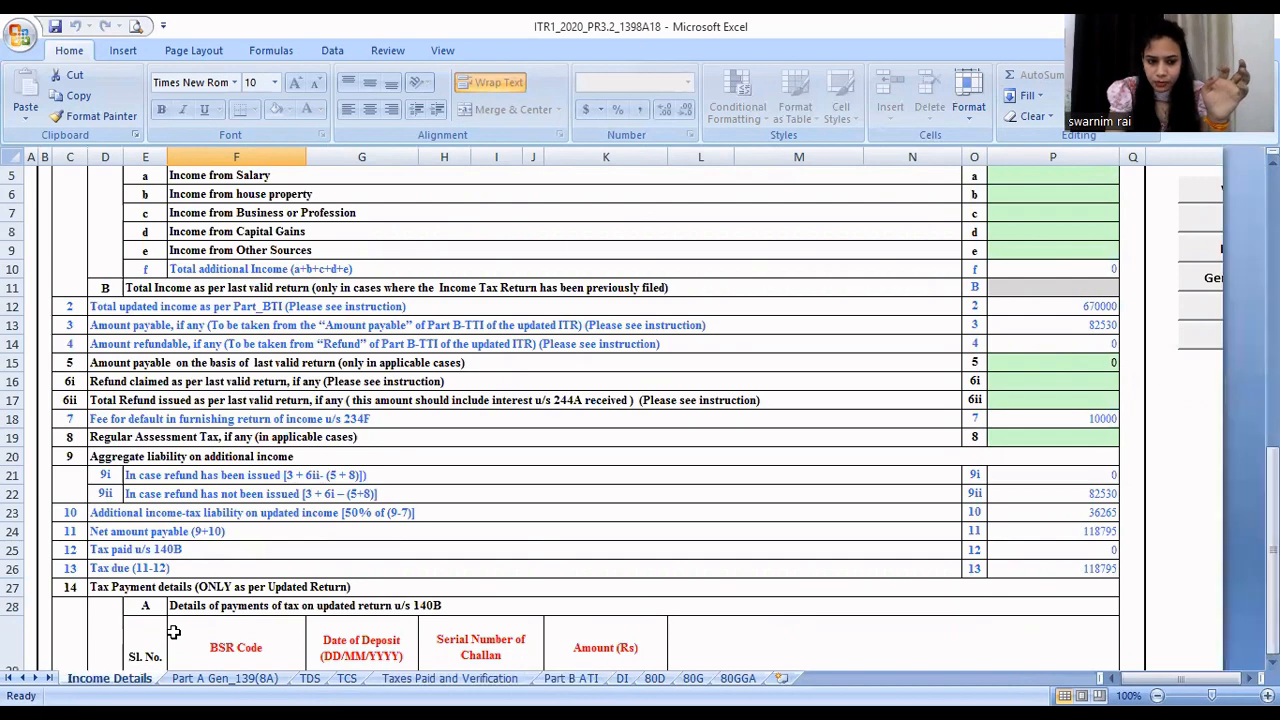
{"action": "left_click", "coordinate": [1066, 497]}
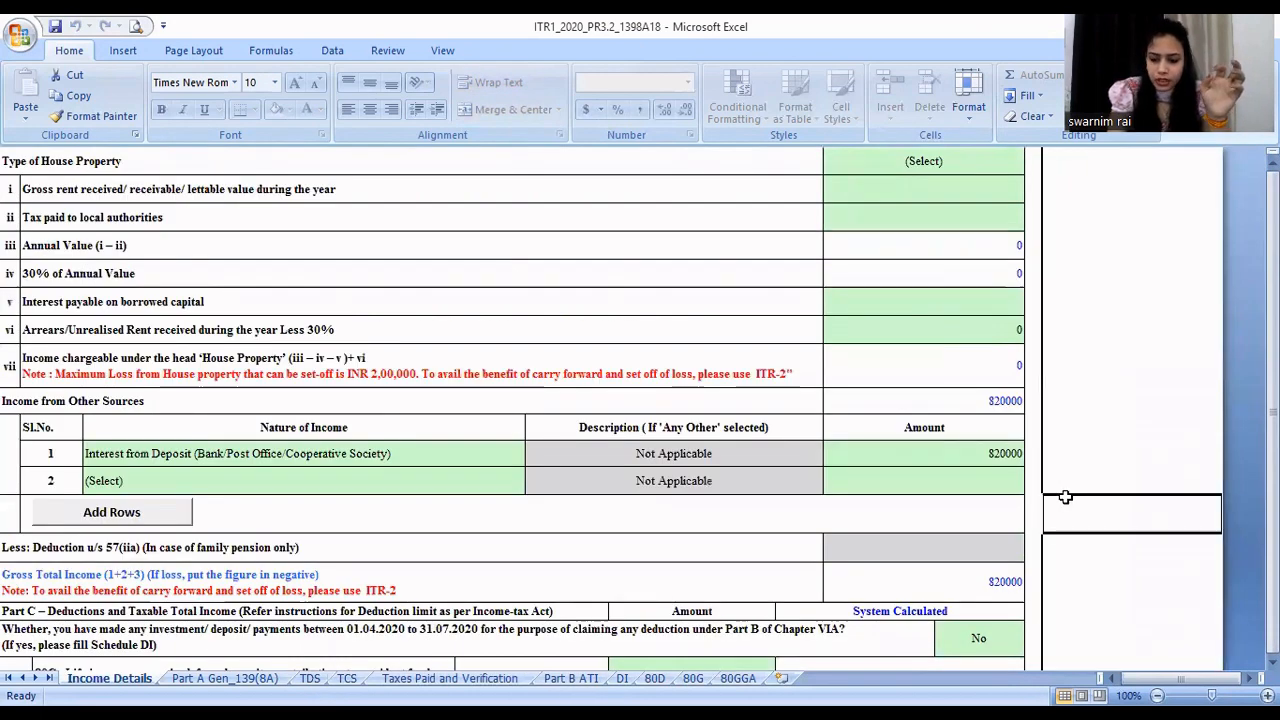
{"action": "key", "text": "Down"}
{"action": "key", "text": "Down"}
{"action": "key", "text": "Down"}
{"action": "key", "text": "Down"}
{"action": "key", "text": "Down"}
{"action": "key", "text": "Down"}
{"action": "key", "text": "Down"}
{"action": "key", "text": "Down"}
{"action": "key", "text": "Down"}
{"action": "key", "text": "Down"}
{"action": "key", "text": "Left"}
{"action": "key", "text": "Left"}
{"action": "key", "text": "Left"}
{"action": "key", "text": "Left"}
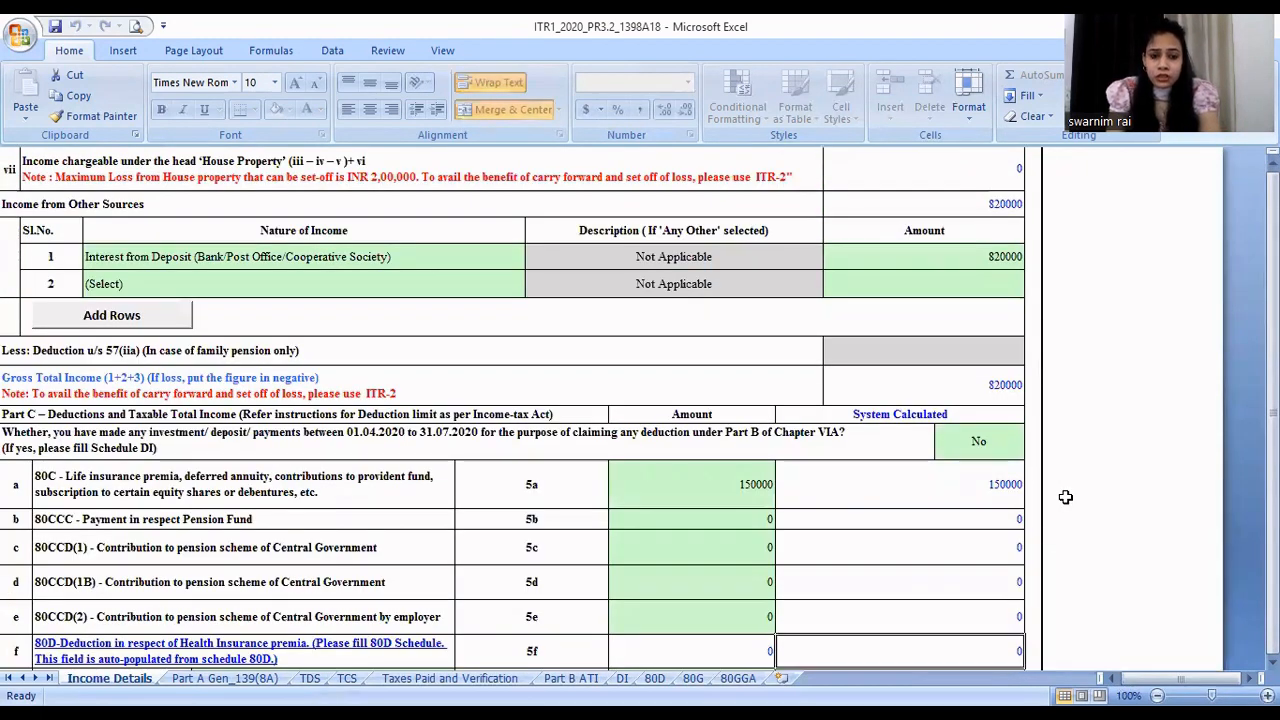
{"action": "key", "text": "Left"}
{"action": "key", "text": "Left"}
{"action": "key", "text": "Left"}
{"action": "key", "text": "Left"}
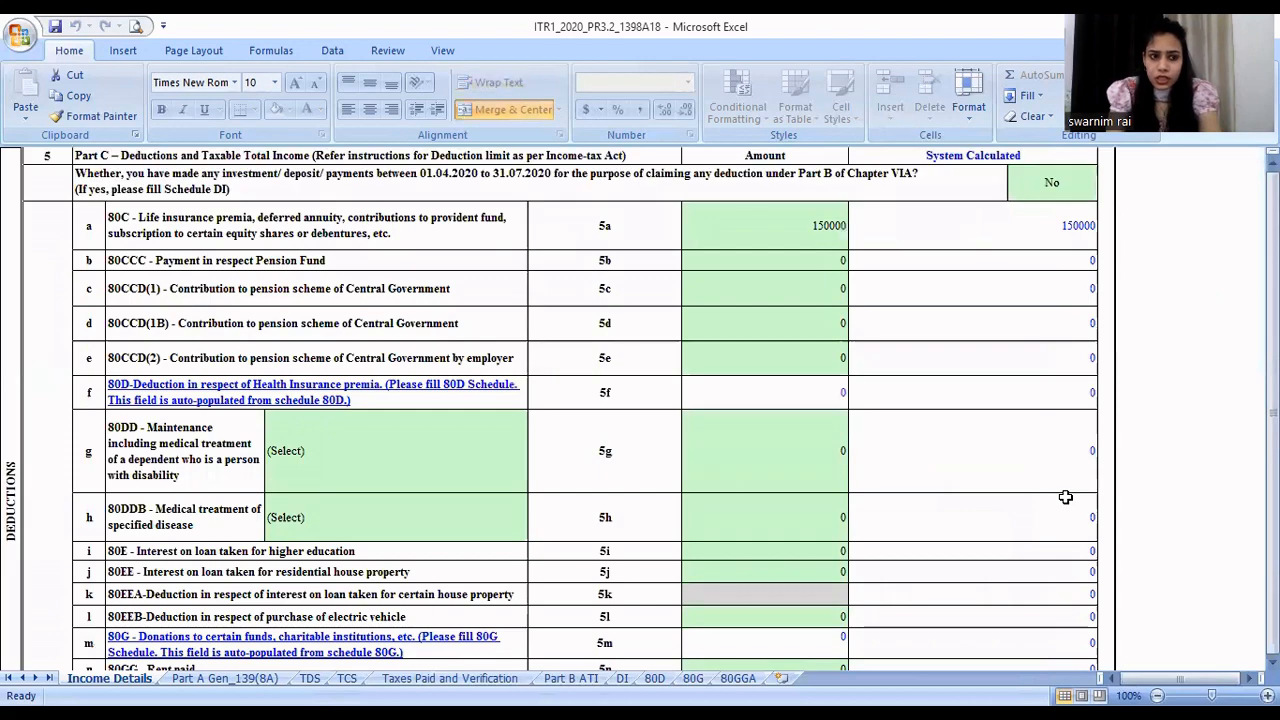
{"action": "key", "text": "Up"}
{"action": "key", "text": "Down"}
{"action": "key", "text": "Down"}
{"action": "key", "text": "Down"}
{"action": "key", "text": "Down"}
{"action": "key", "text": "Down"}
{"action": "key", "text": "Down"}
{"action": "key", "text": "Down"}
{"action": "key", "text": "Down"}
{"action": "key", "text": "Down"}
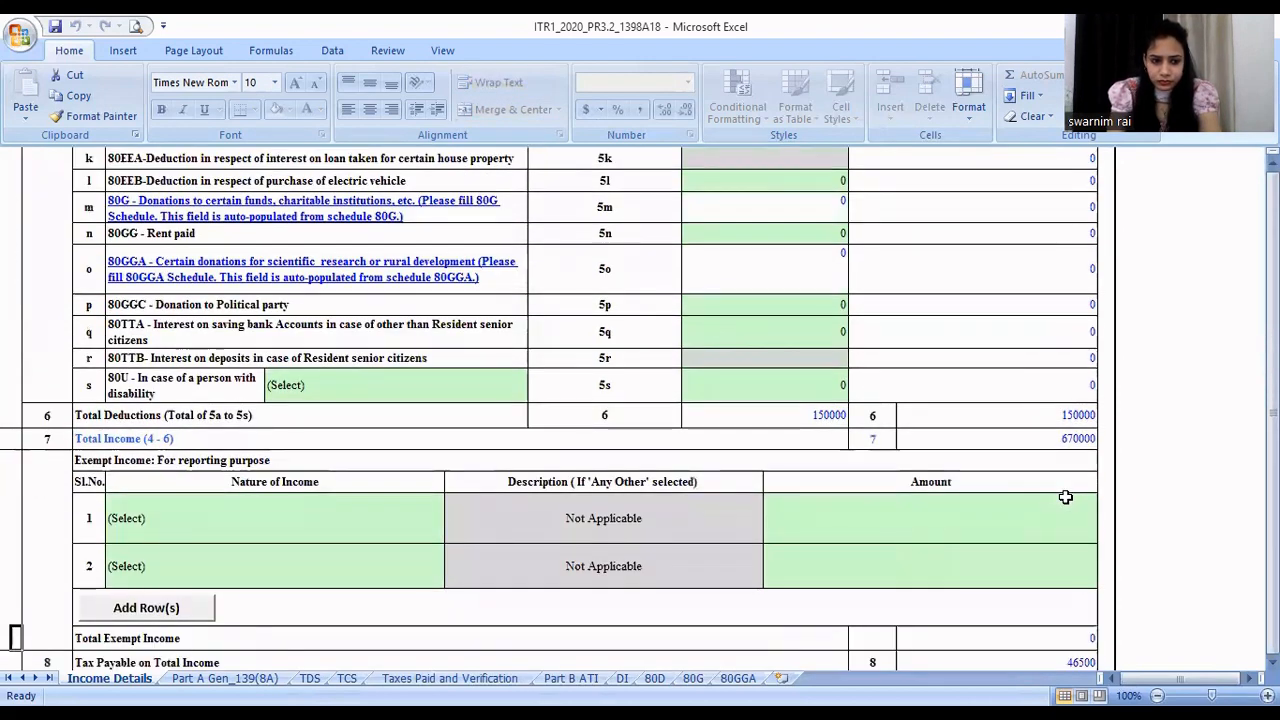
{"action": "scroll", "coordinate": [1066, 497], "scroll_direction": "down", "scroll_amount": 3}
- Recheck the general information, salary, house property and other sources sections of the Income Details sheet
{"action": "key", "text": "Up"}
{"action": "key", "text": "Up"}
{"action": "key", "text": "Up"}
{"action": "key", "text": "Up"}
{"action": "key", "text": "Up"}
{"action": "key", "text": "Up"}
{"action": "key", "text": "Up"}
{"action": "key", "text": "Up"}
{"action": "key", "text": "Up"}
{"action": "key", "text": "Up"}
{"action": "key", "text": "Up"}
{"action": "key", "text": "Up"}
{"action": "key", "text": "Up"}
{"action": "key", "text": "Up"}
{"action": "key", "text": "Up"}
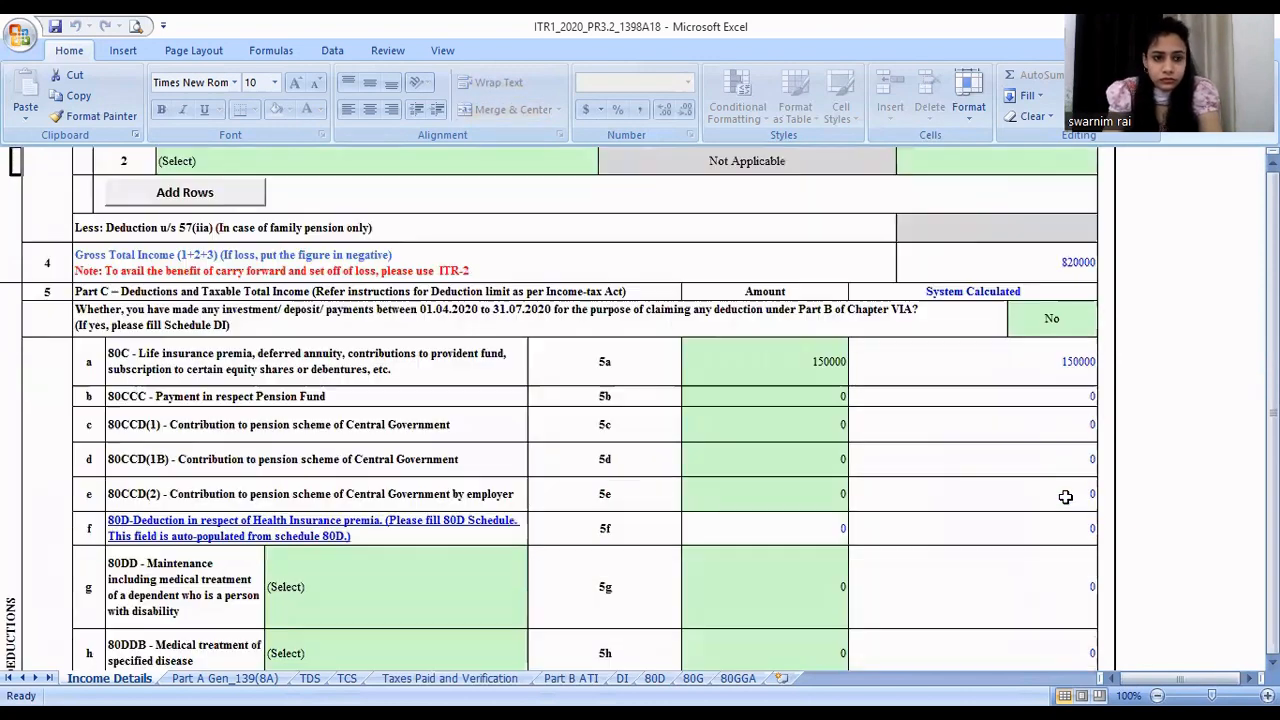
{"action": "scroll", "coordinate": [1066, 497], "scroll_direction": "up", "scroll_amount": 15}
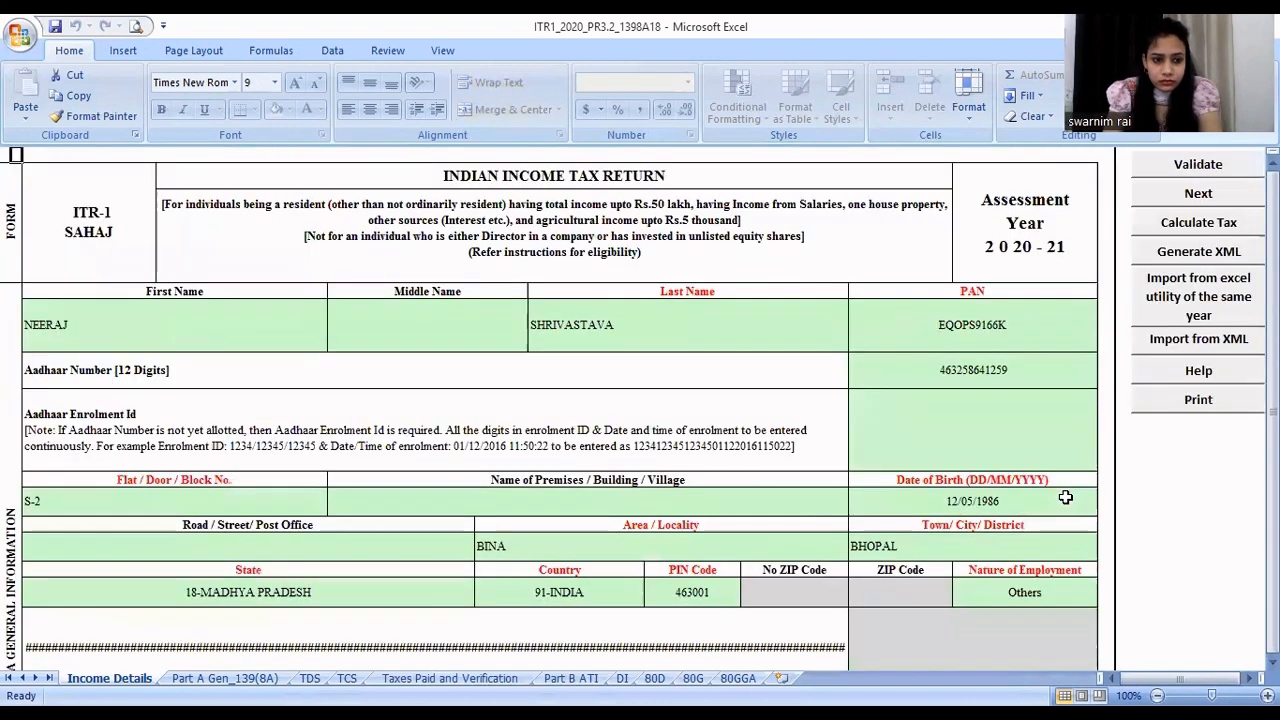
{"action": "scroll", "coordinate": [1066, 497], "scroll_direction": "down", "scroll_amount": 8}
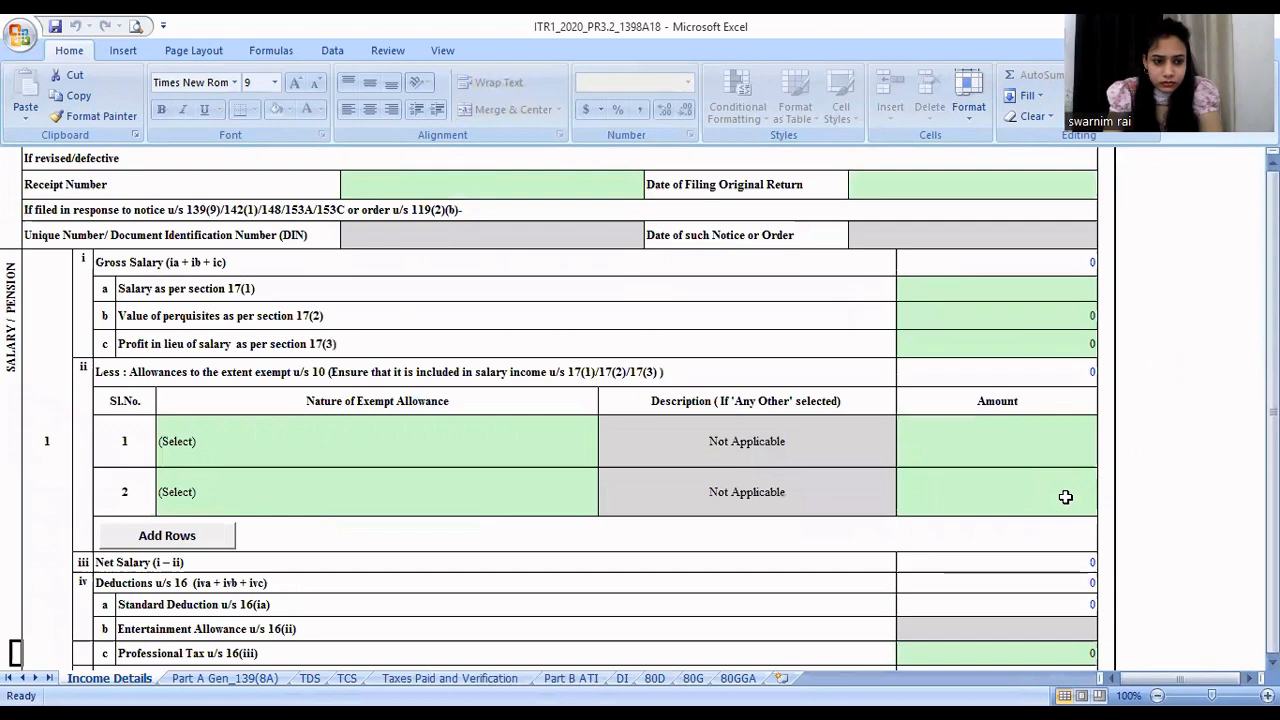
{"action": "scroll", "coordinate": [1066, 497], "scroll_direction": "down", "scroll_amount": 1}
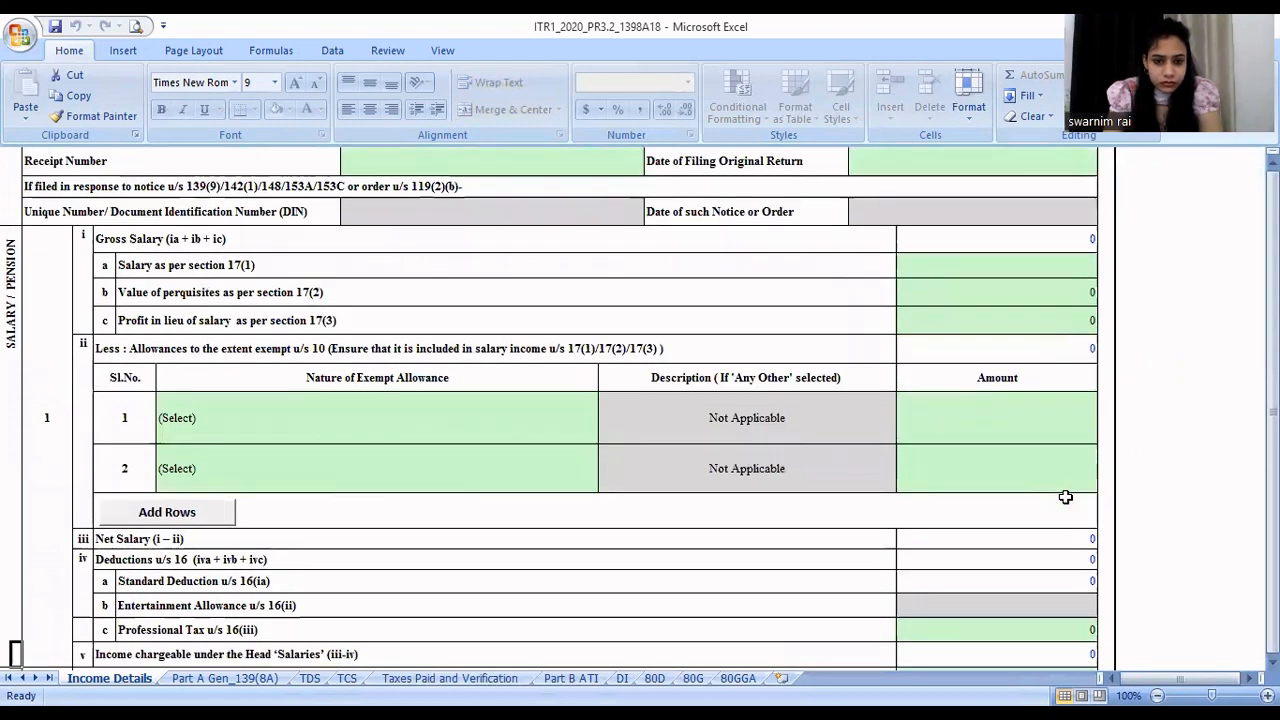
{"action": "scroll", "coordinate": [1066, 497], "scroll_direction": "down", "scroll_amount": 4}
{"action": "scroll", "coordinate": [1066, 497], "scroll_direction": "down", "scroll_amount": 1}
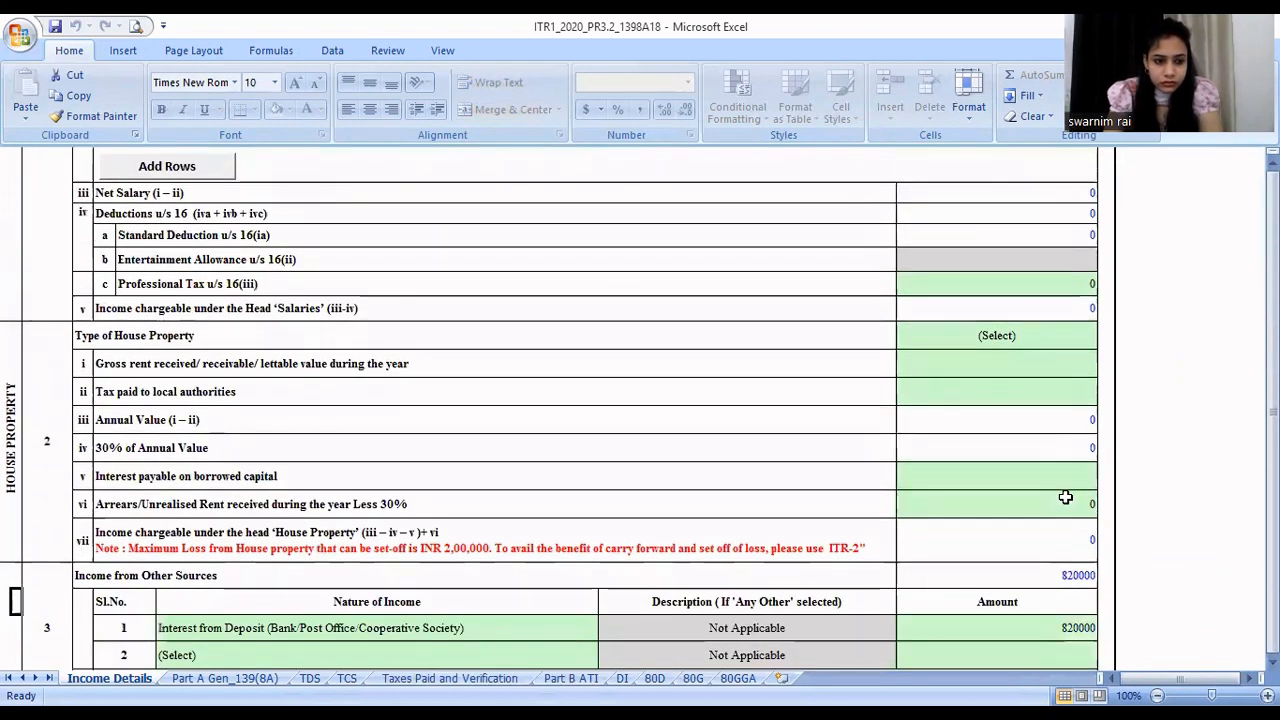
{"action": "key", "text": "Up"}
{"action": "key", "text": "Up"}
{"action": "key", "text": "Up"}
{"action": "key", "text": "Up"}
{"action": "key", "text": "Up"}
{"action": "key", "text": "Up"}
{"action": "key", "text": "Up"}
{"action": "key", "text": "Up"}
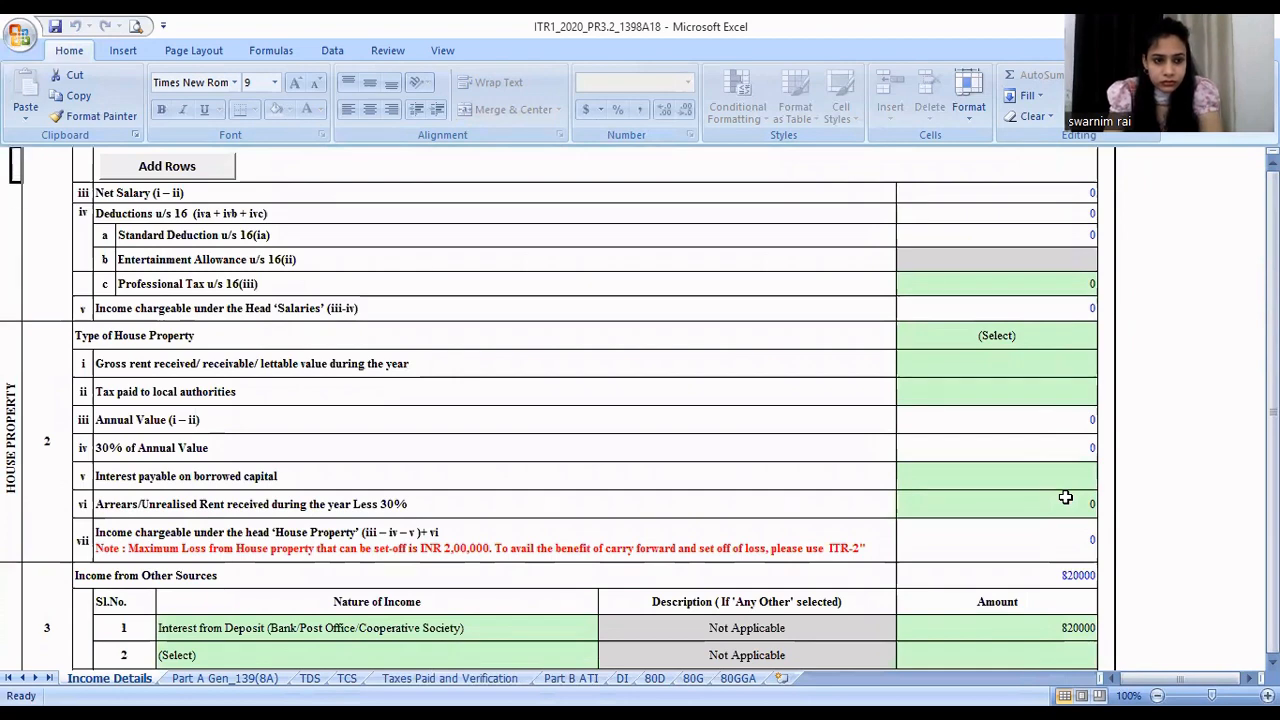
{"action": "key", "text": "Up"}
{"action": "key", "text": "Up"}
{"action": "key", "text": "Up"}
{"action": "key", "text": "Up"}
{"action": "key", "text": "Up"}
{"action": "key", "text": "Up"}
{"action": "key", "text": "Up"}
{"action": "key", "text": "Up"}
{"action": "key", "text": "Up"}
{"action": "key", "text": "Up"}
{"action": "key", "text": "Up"}
{"action": "key", "text": "Up"}
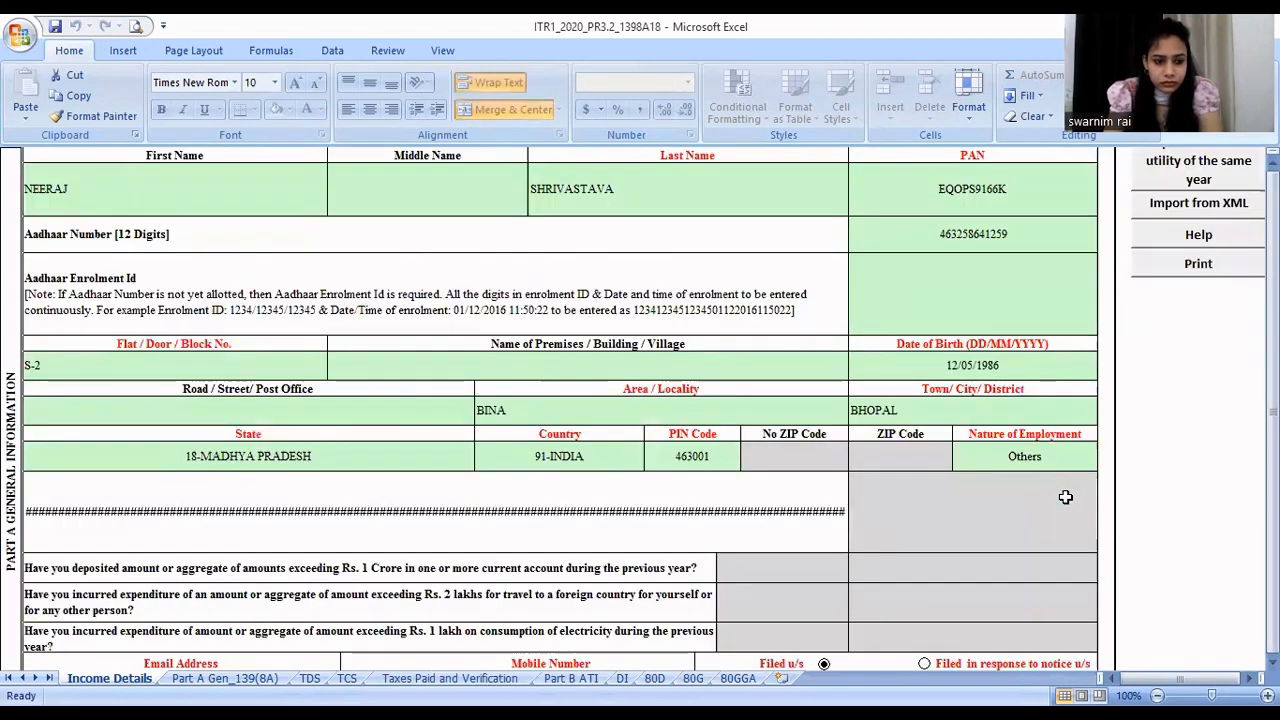
- Examine the filing section, original return and notice details in Income Details, continuing to the gross salary and exempt allowance rows
{"action": "key", "text": "Down"}
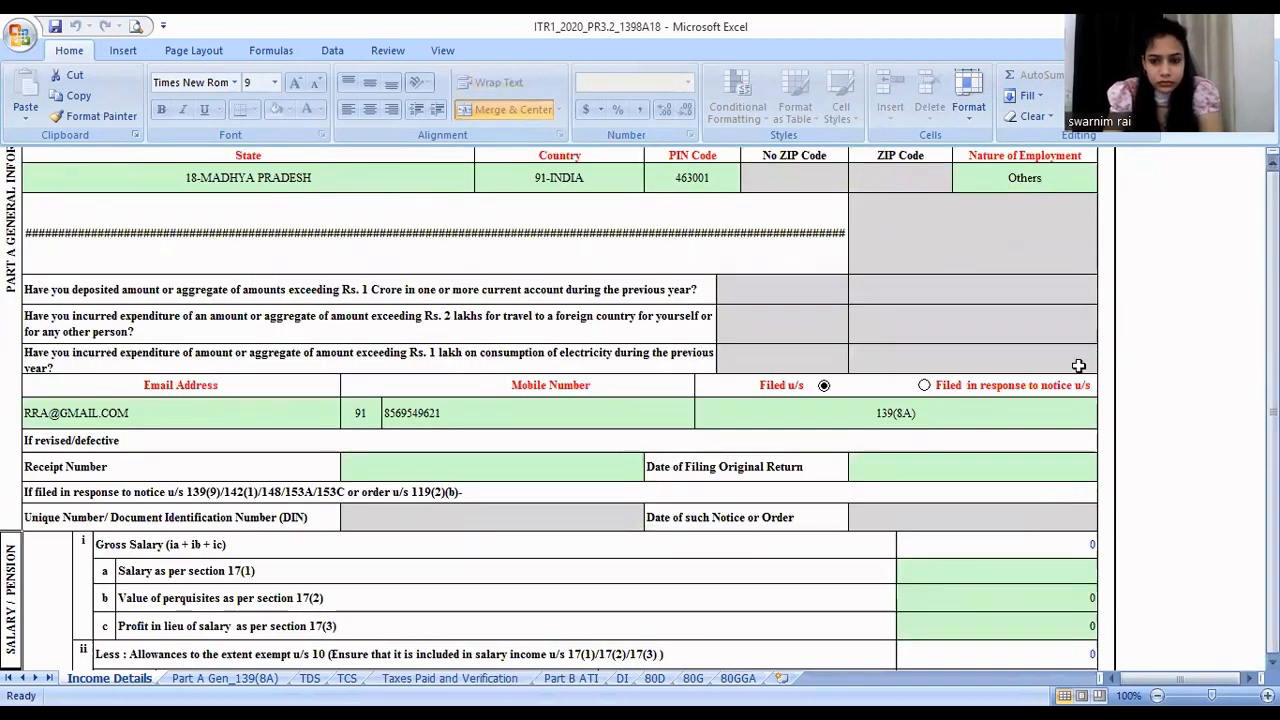
{"action": "key", "text": "Down"}
{"action": "key", "text": "Down"}
{"action": "key", "text": "Down"}
{"action": "key", "text": "Down"}
{"action": "key", "text": "Down"}
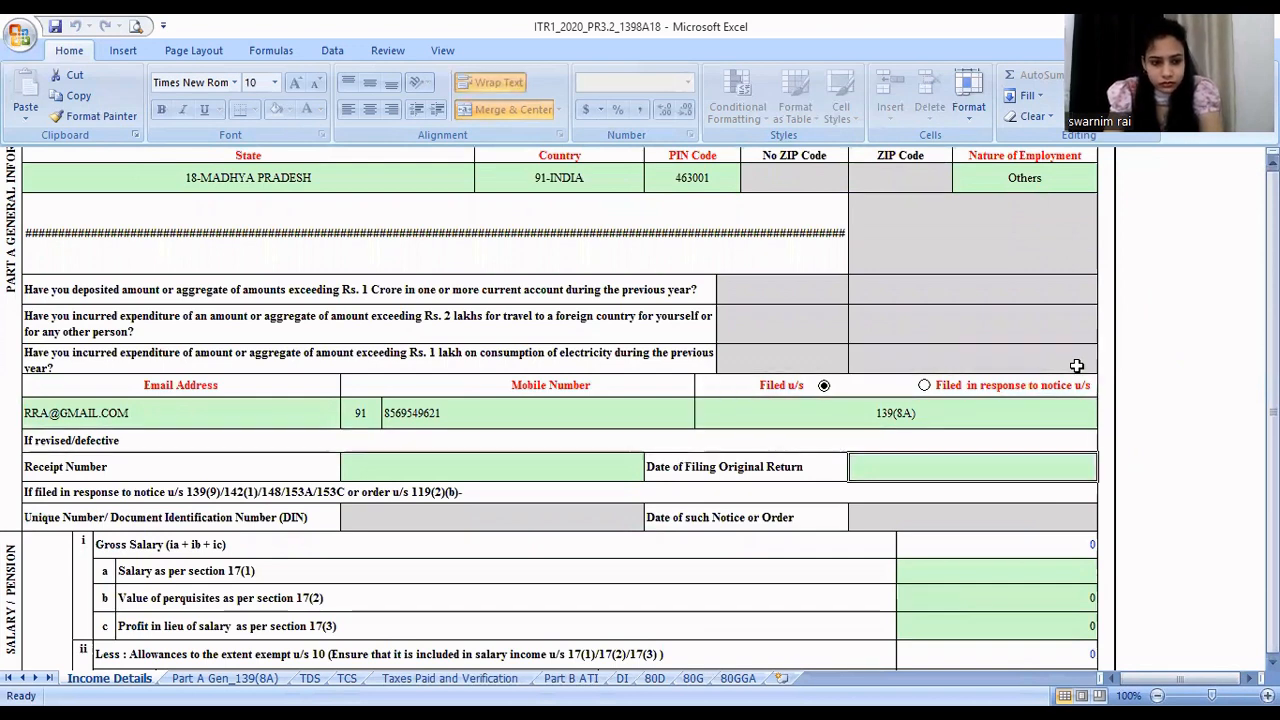
{"action": "key", "text": "Down"}
{"action": "key", "text": "Down"}
{"action": "key", "text": "Down"}
{"action": "key", "text": "Down"}
{"action": "key", "text": "Down"}
{"action": "key", "text": "Down"}
{"action": "key", "text": "Down"}
{"action": "key", "text": "Down"}
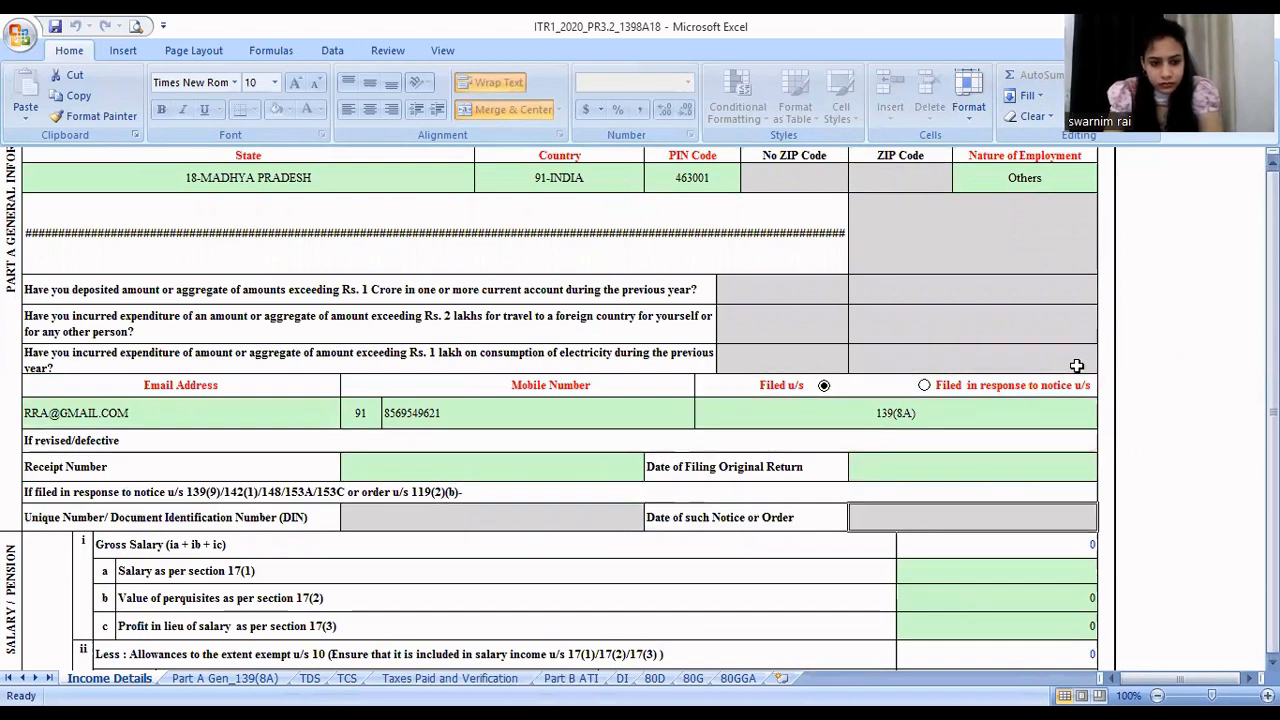
- Review the gross salary, exempt allowance, section 16 deduction, house property and other sources rows of the Income Details sheet
{"action": "key", "text": "Down"}
{"action": "key", "text": "Down"}
{"action": "key", "text": "Down"}
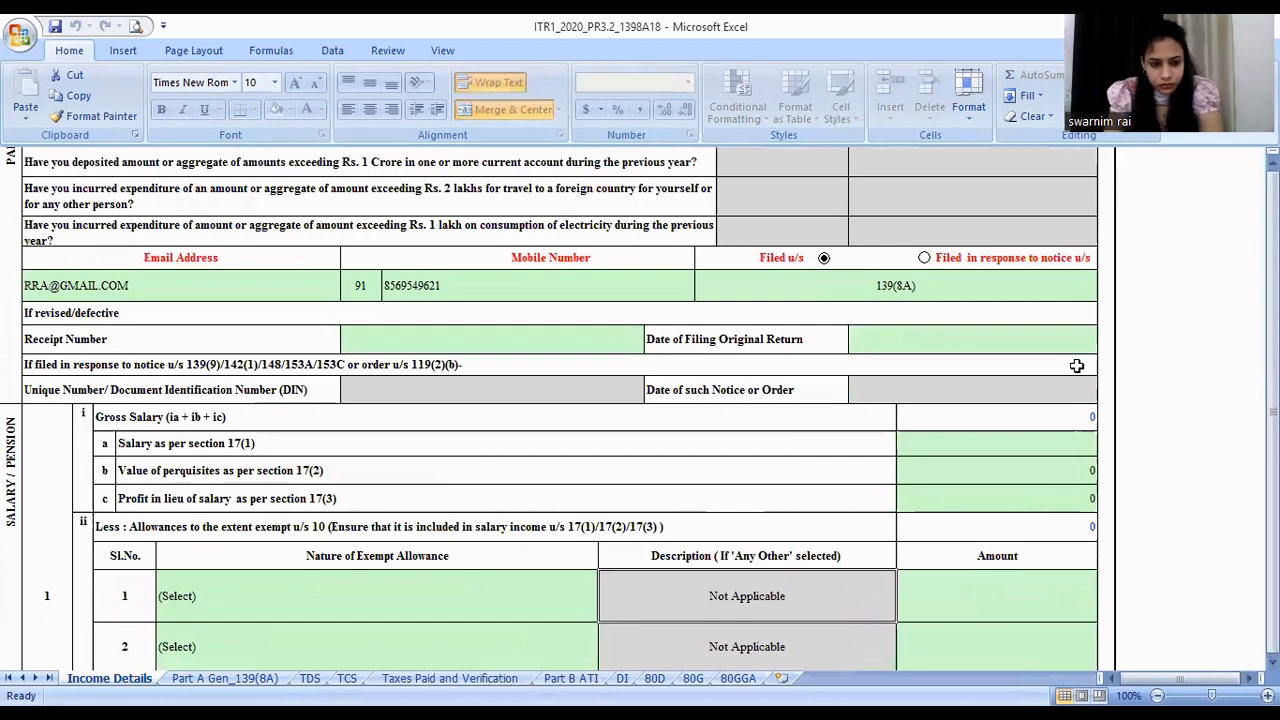
{"action": "key", "text": "Down"}
{"action": "key", "text": "Down"}
{"action": "key", "text": "Down"}
{"action": "key", "text": "Down"}
{"action": "key", "text": "Down"}
{"action": "key", "text": "Down"}
{"action": "key", "text": "Down"}
{"action": "key", "text": "Down"}
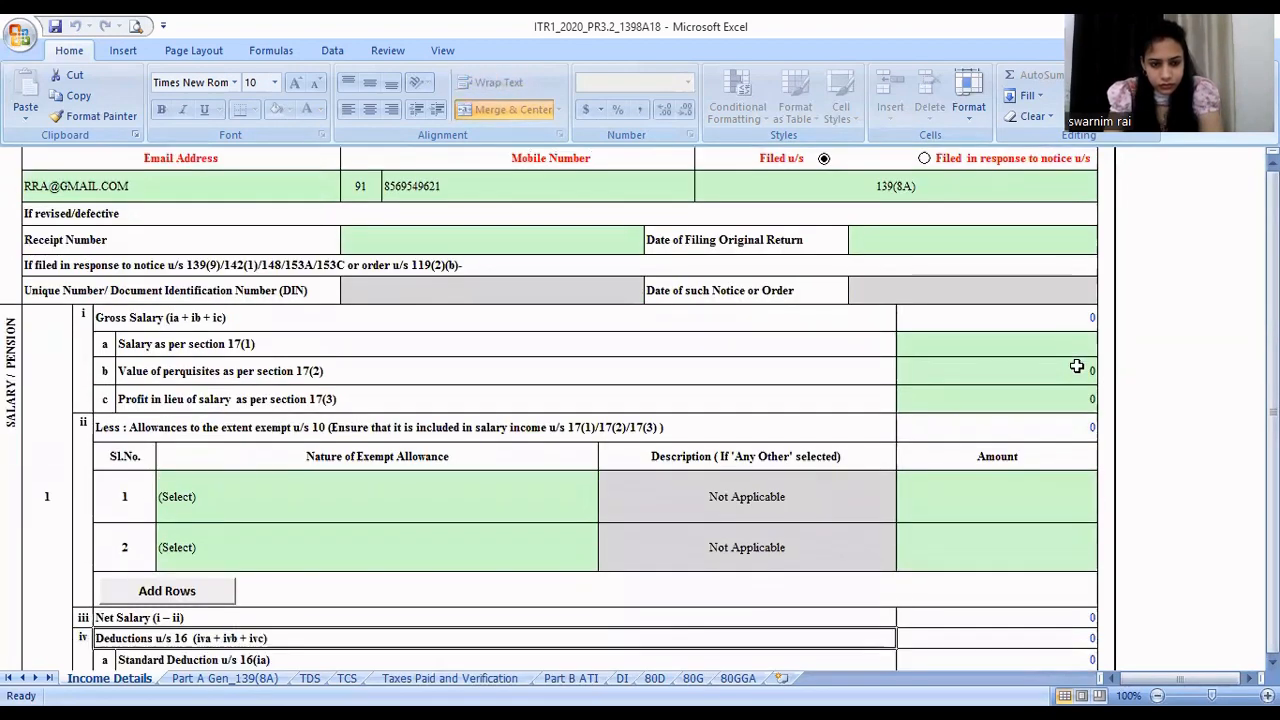
{"action": "key", "text": "Down"}
{"action": "key", "text": "Down"}
{"action": "key", "text": "Down"}
{"action": "key", "text": "Down"}
{"action": "key", "text": "Down"}
{"action": "key", "text": "Down"}
{"action": "key", "text": "Down"}
{"action": "key", "text": "Down"}
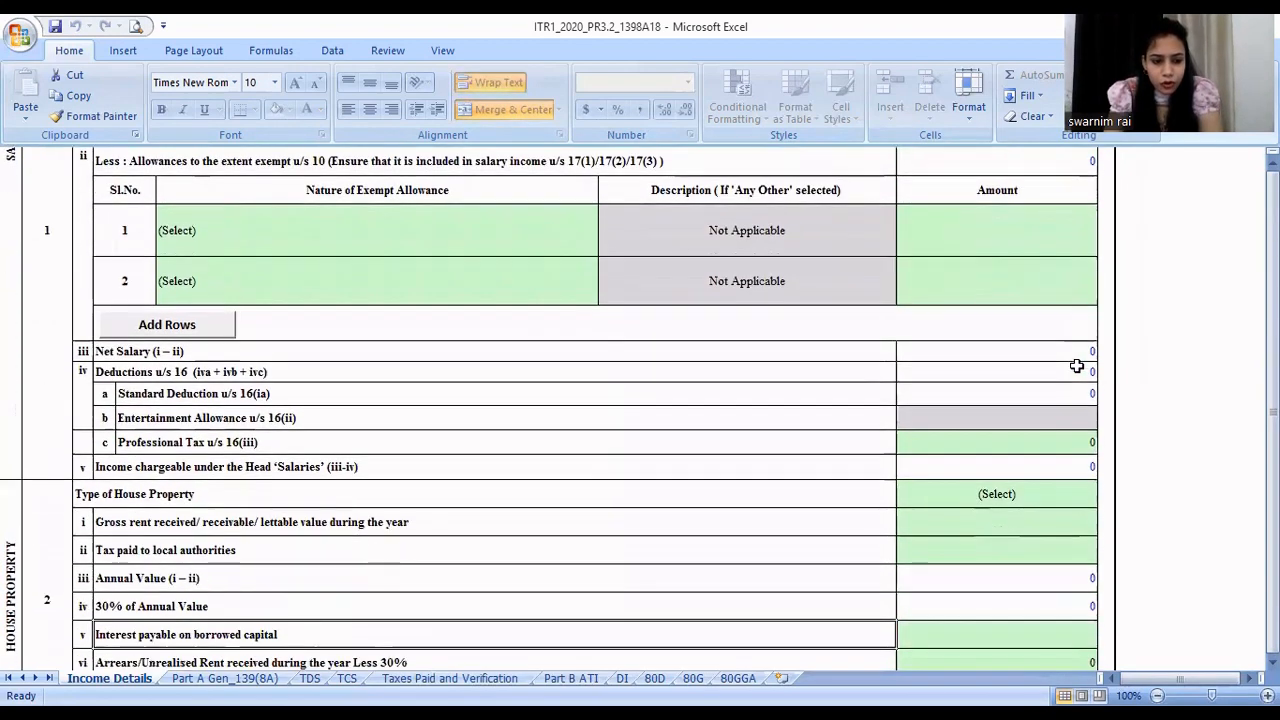
{"action": "key", "text": "Down"}
{"action": "key", "text": "Down"}
{"action": "key", "text": "Down"}
{"action": "key", "text": "Down"}
{"action": "key", "text": "Down"}
{"action": "key", "text": "Down"}
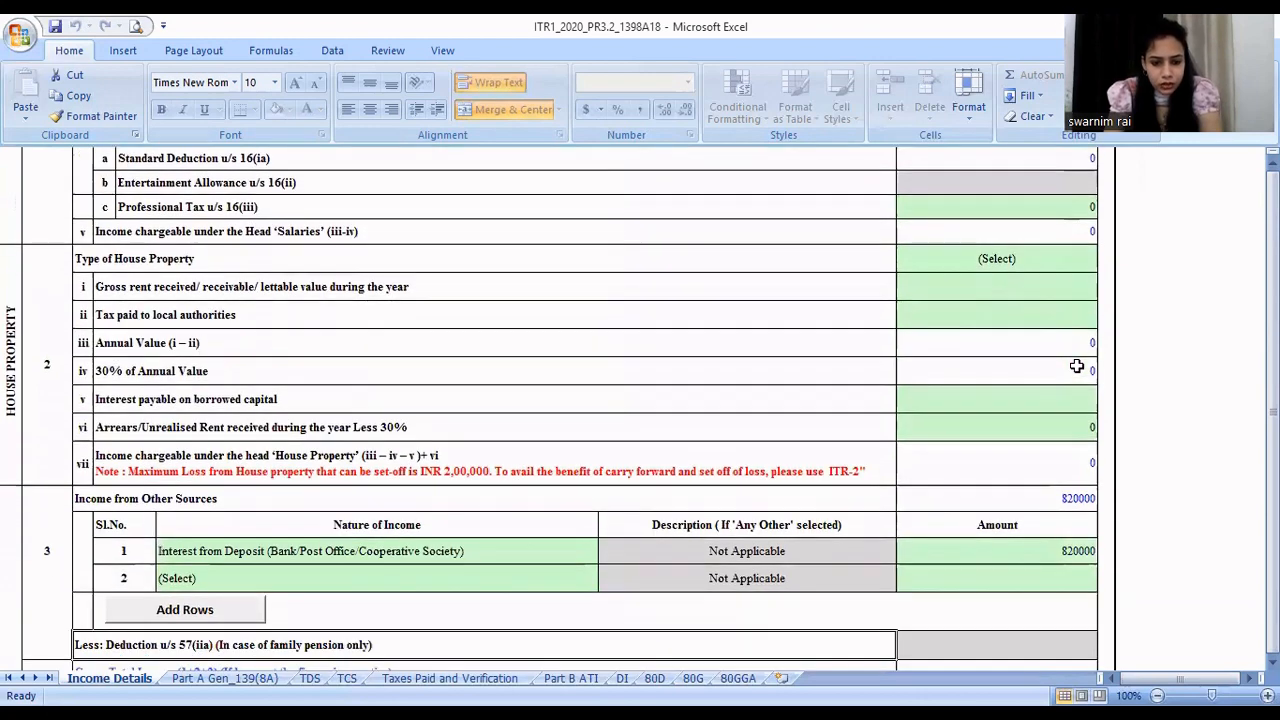
- Review gross total income, the Part C deductions, exempt income and the tax payable rows in Income Details
{"action": "scroll", "coordinate": [1076, 366], "scroll_direction": "down", "scroll_amount": 2}
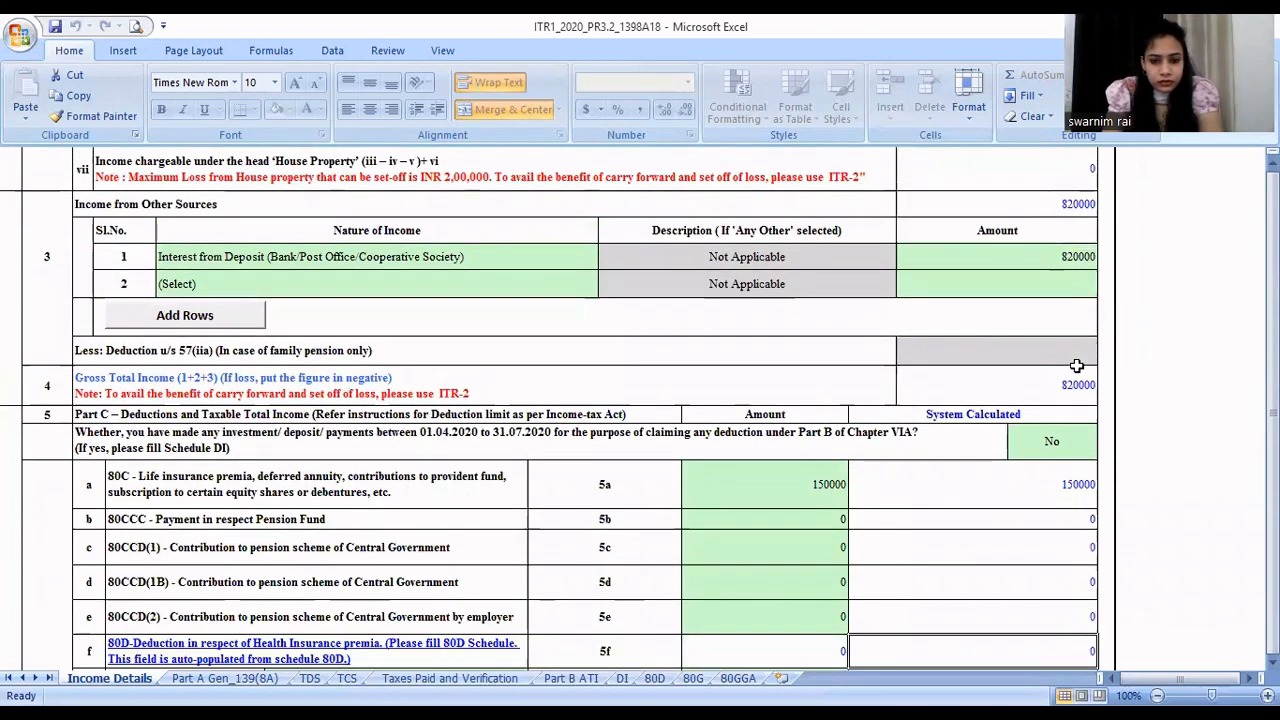
{"action": "scroll", "coordinate": [1076, 366], "scroll_direction": "down", "scroll_amount": 6}
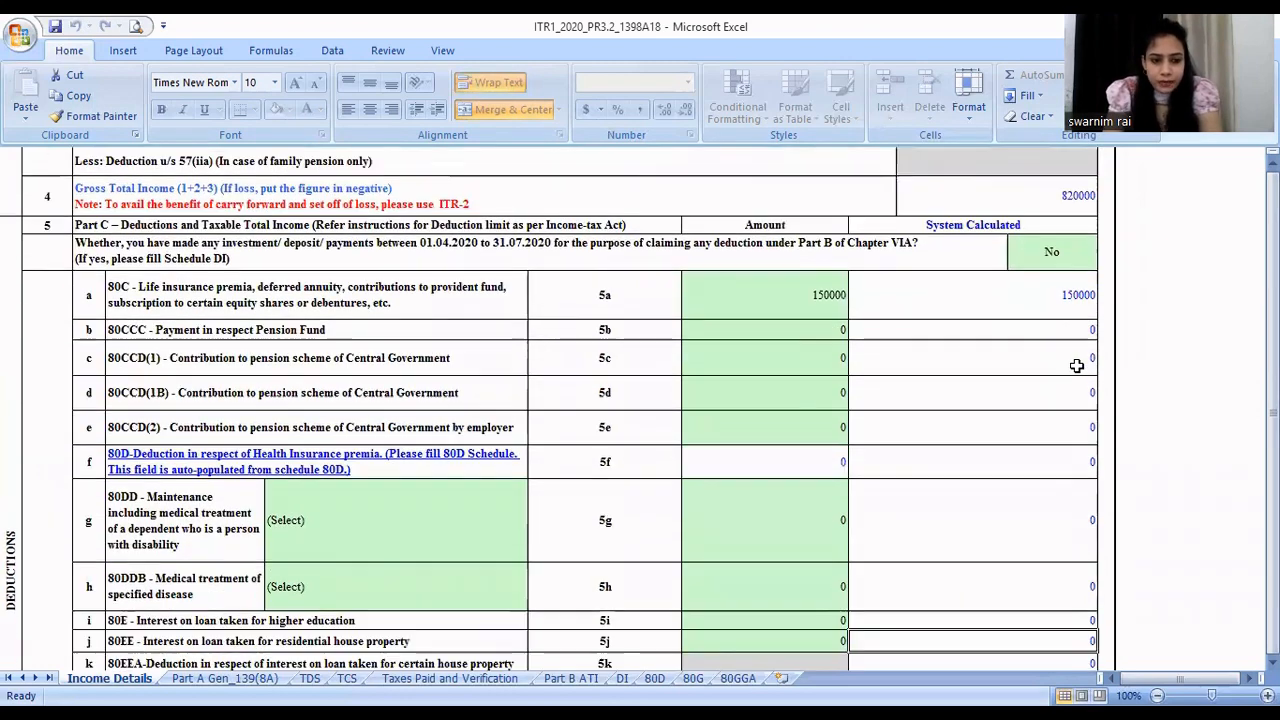
{"action": "scroll", "coordinate": [1076, 366], "scroll_direction": "down", "scroll_amount": 5}
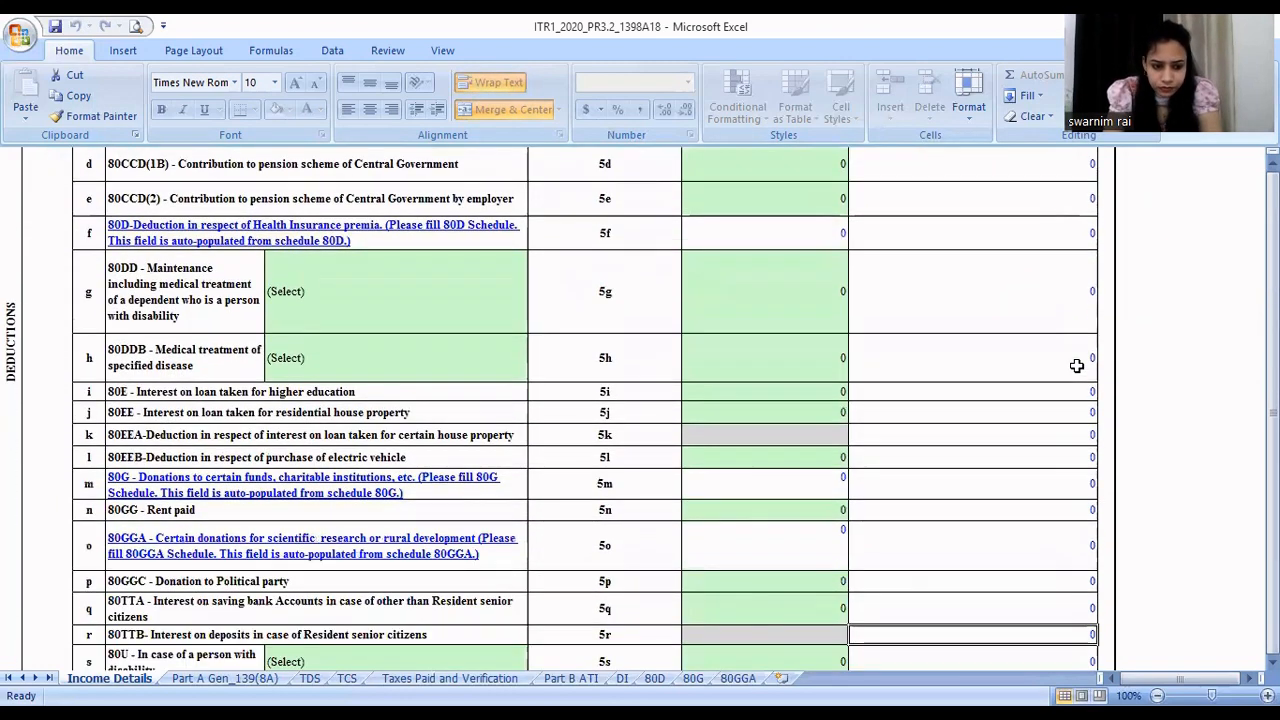
{"action": "scroll", "coordinate": [1076, 366], "scroll_direction": "down", "scroll_amount": 2}
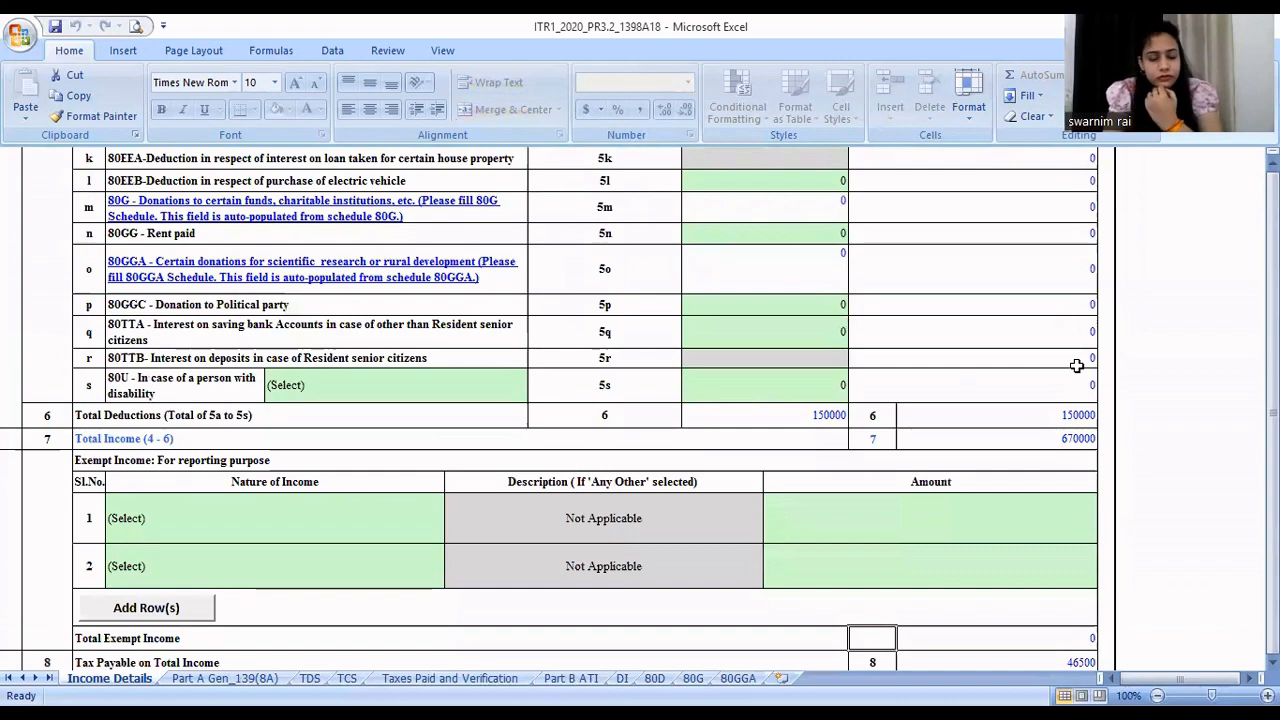
{"action": "scroll", "coordinate": [1076, 366], "scroll_direction": "down", "scroll_amount": 3}
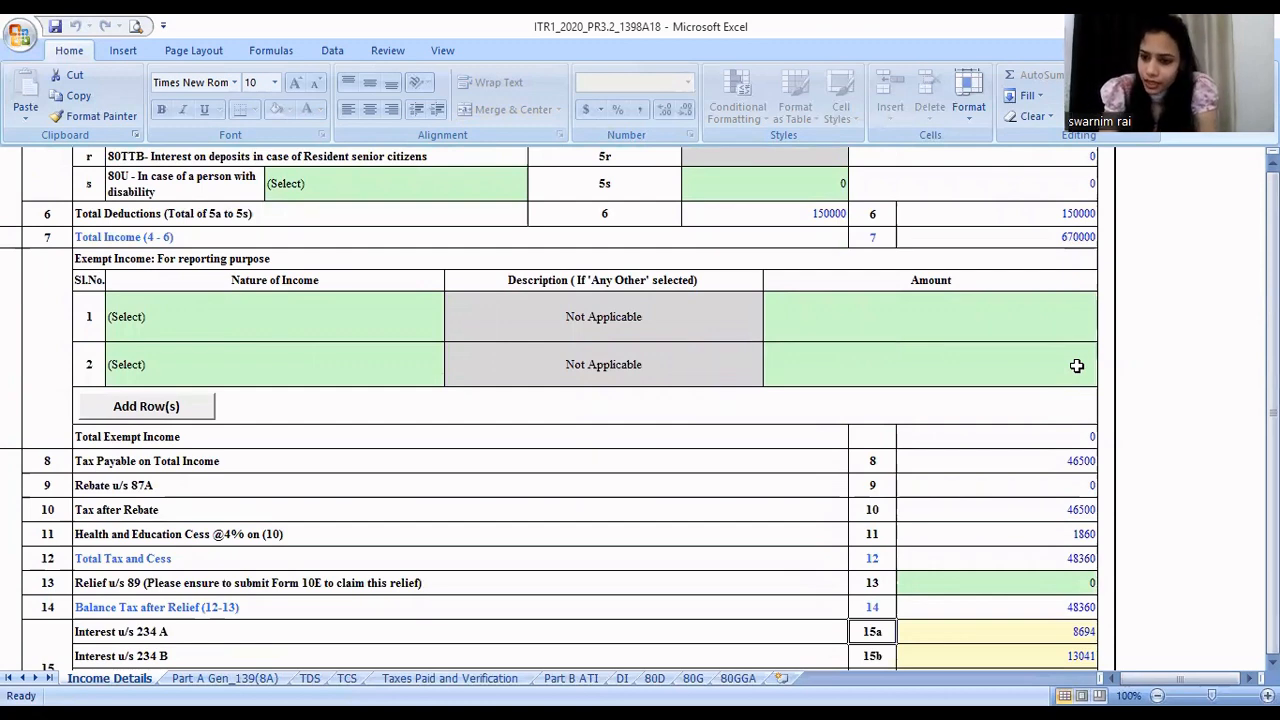
- Go back through Income Details to the general information, and examine the section 234 interest, late fee and total tax rows at its end
{"action": "key", "text": "Up"}
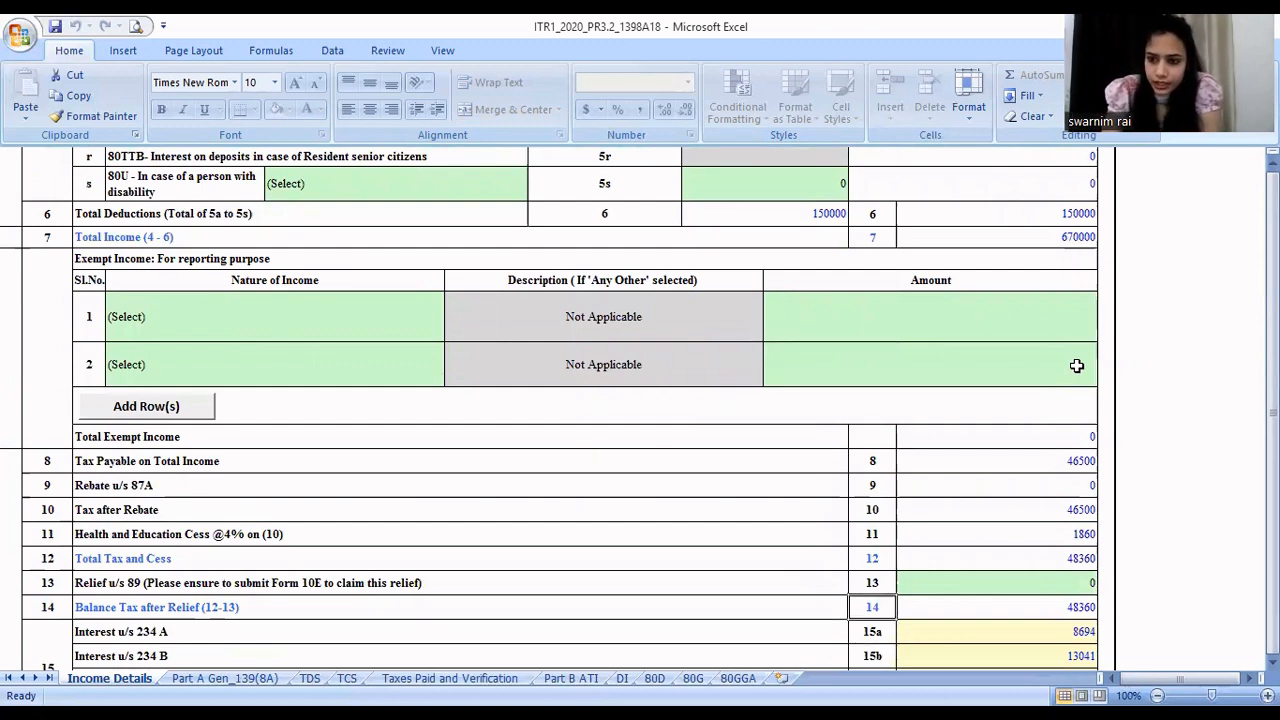
{"action": "key", "text": "Up"}
{"action": "key", "text": "Up"}
{"action": "key", "text": "Up"}
{"action": "key", "text": "Up"}
{"action": "key", "text": "Up"}
{"action": "key", "text": "Up"}
{"action": "key", "text": "Up"}
{"action": "key", "text": "Up"}
{"action": "key", "text": "Up"}
{"action": "key", "text": "Up"}
{"action": "key", "text": "Up"}
{"action": "key", "text": "Up"}
{"action": "key", "text": "Up"}
{"action": "key", "text": "Up"}
{"action": "key", "text": "Up"}
{"action": "key", "text": "Up"}
{"action": "key", "text": "Up"}
{"action": "key", "text": "Up"}
{"action": "key", "text": "Up"}
{"action": "key", "text": "Up"}
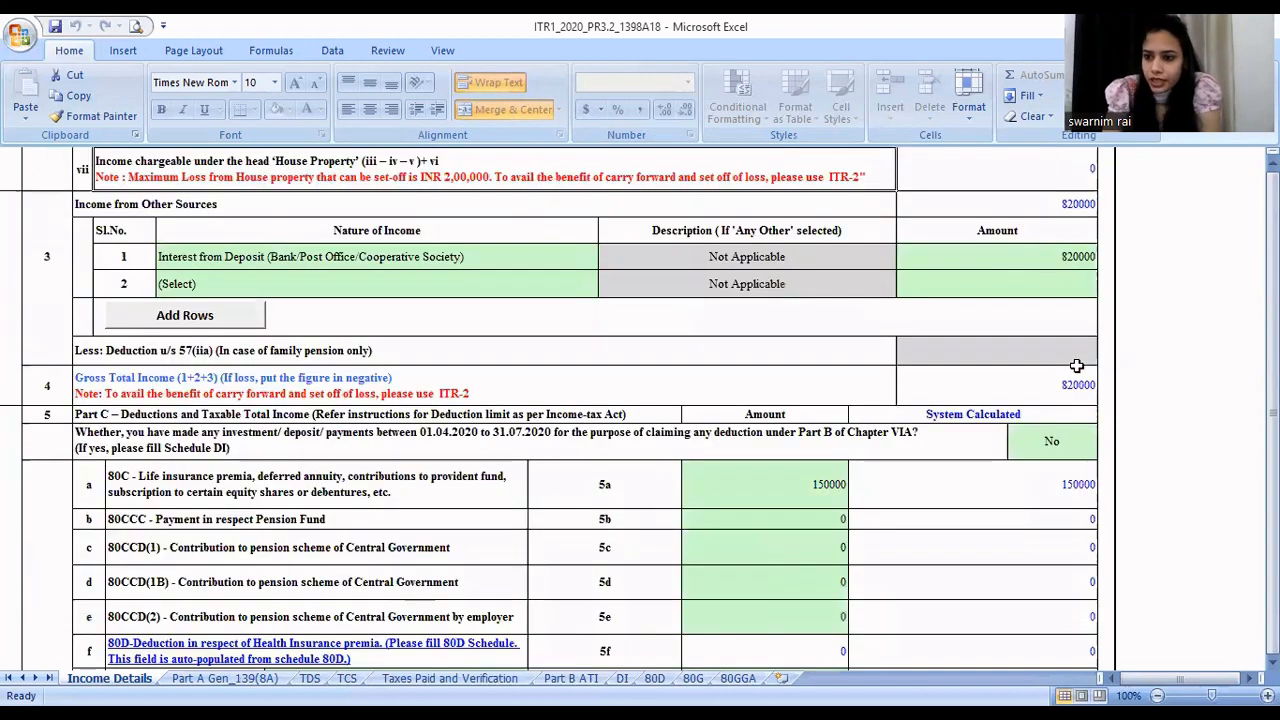
{"action": "key", "text": "Up"}
{"action": "key", "text": "Up"}
{"action": "key", "text": "Up"}
{"action": "key", "text": "Up"}
{"action": "key", "text": "Up"}
{"action": "key", "text": "Up"}
{"action": "key", "text": "Up"}
{"action": "key", "text": "Up"}
{"action": "key", "text": "Up"}
{"action": "key", "text": "Up"}
{"action": "key", "text": "Up"}
{"action": "key", "text": "Up"}
{"action": "key", "text": "Up"}
{"action": "key", "text": "Up"}
{"action": "key", "text": "Up"}
{"action": "key", "text": "Up"}
{"action": "key", "text": "Up"}
{"action": "key", "text": "Up"}
{"action": "key", "text": "Up"}
{"action": "key", "text": "Up"}
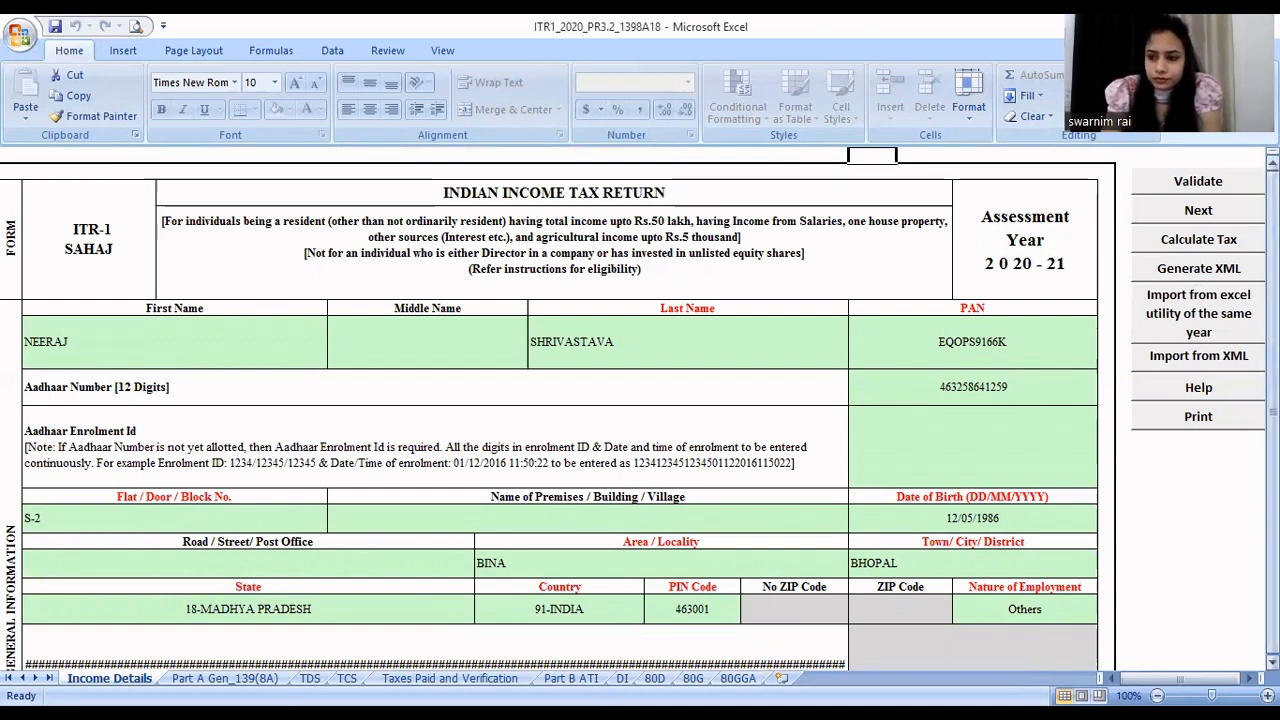
{"action": "left_click_drag", "start_coordinate": [1273, 381], "coordinate": [1273, 392]}
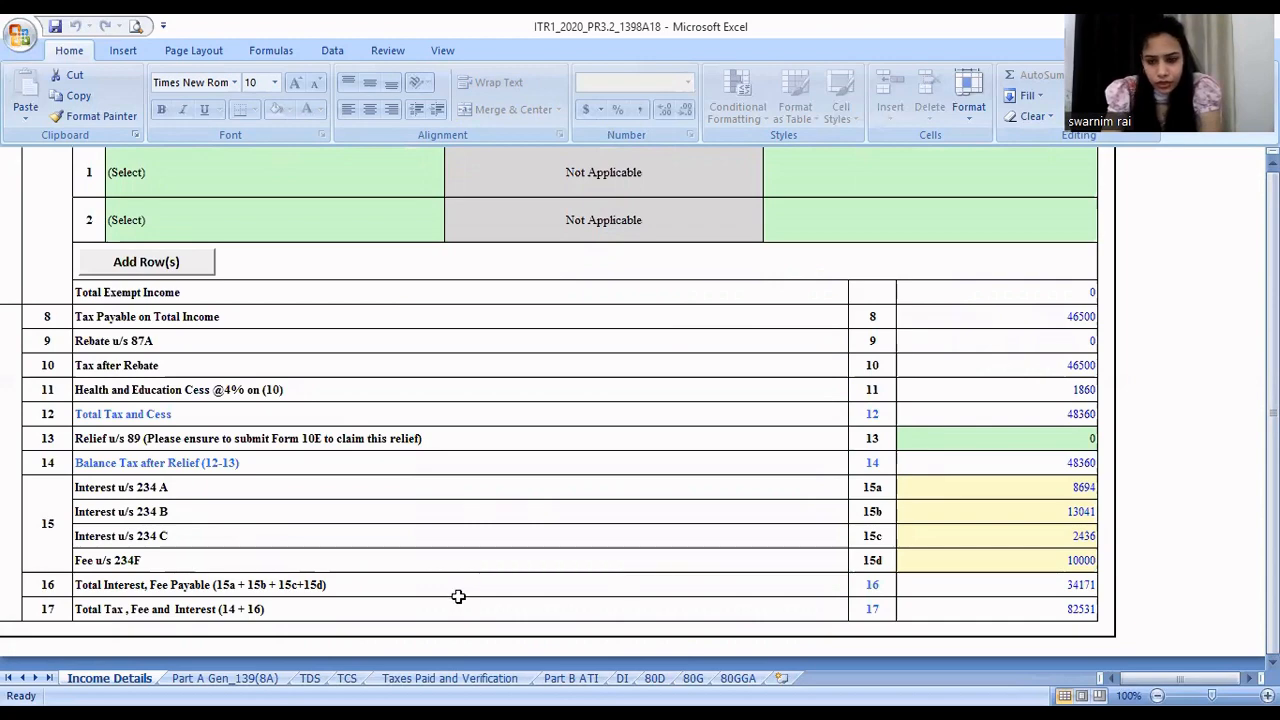
- Examine the Part B ATI sheet's updated income and tax computation, section 140B payment tables and section 89 relief row, returning to its beginning
{"action": "left_click", "coordinate": [556, 679]}
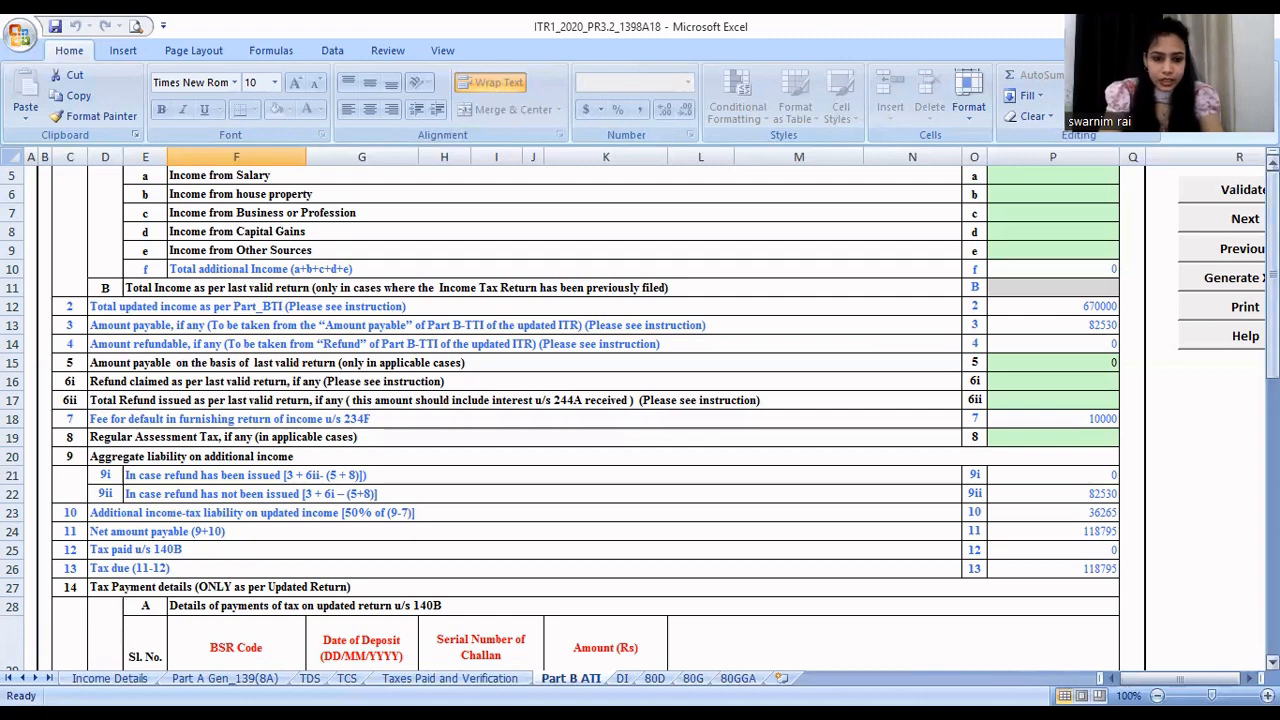
{"action": "left_click_drag", "start_coordinate": [1273, 345], "coordinate": [1273, 479]}
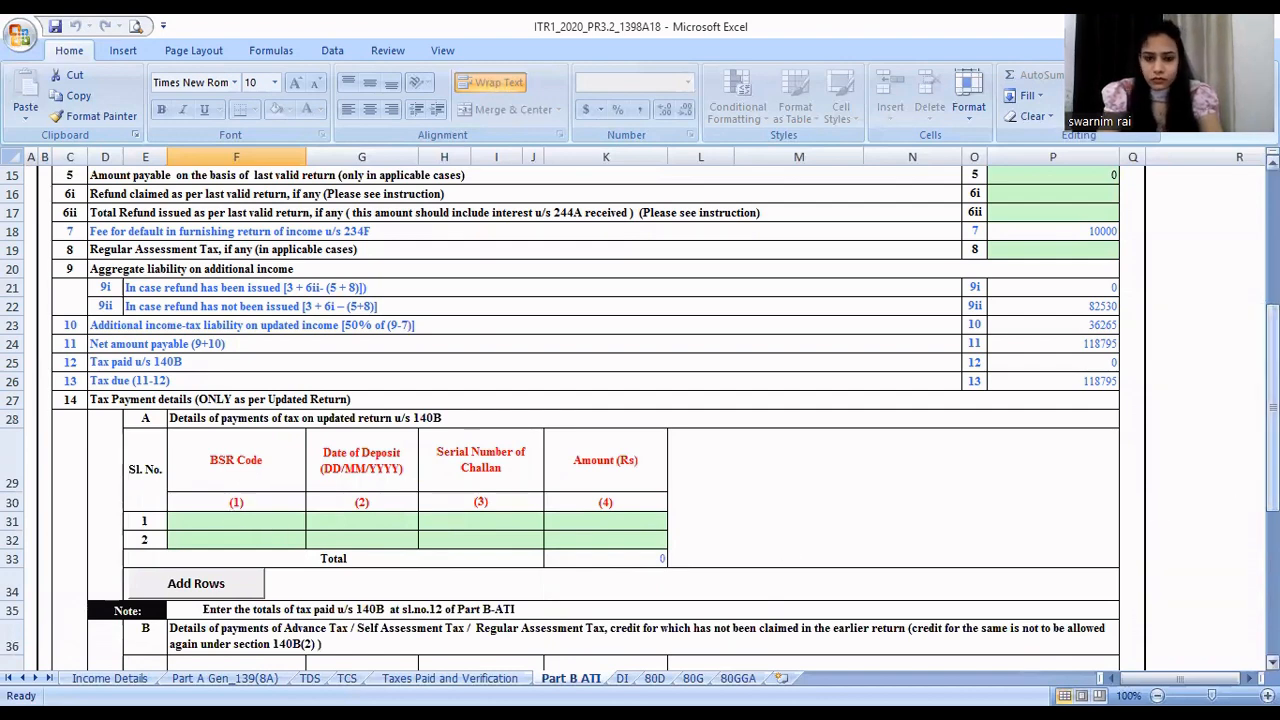
{"action": "left_click_drag", "start_coordinate": [1273, 430], "coordinate": [1273, 470]}
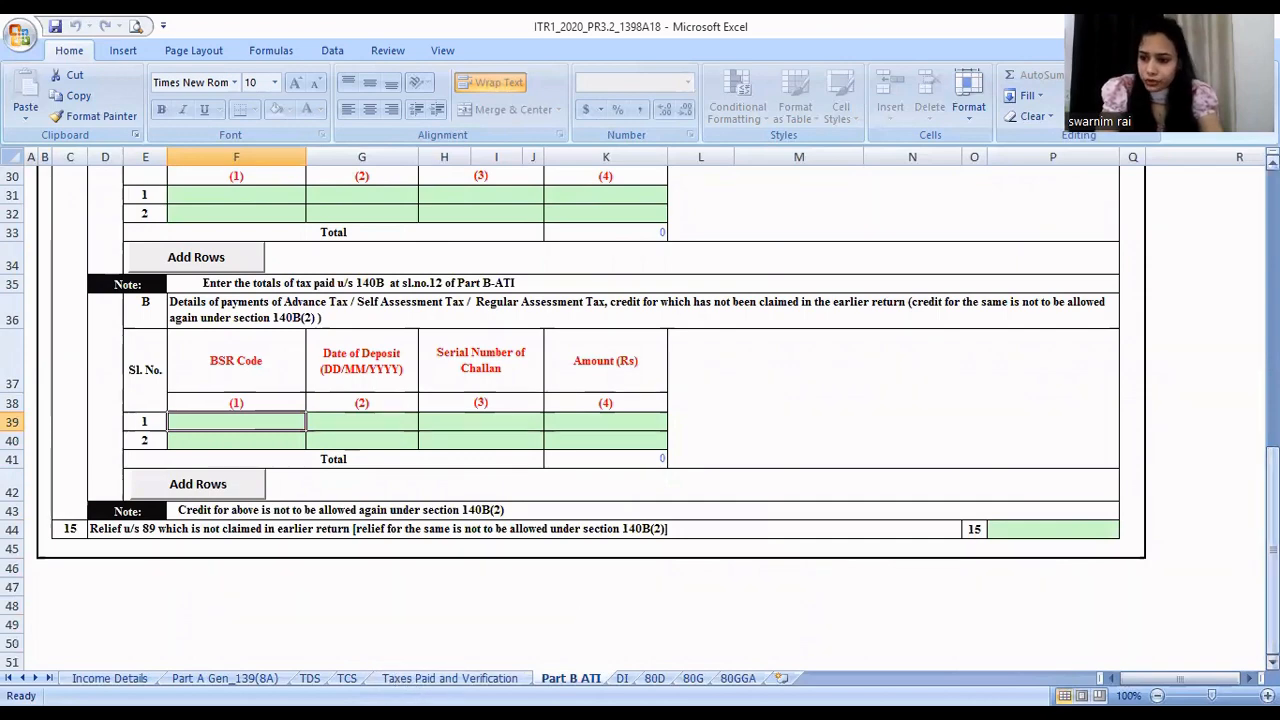
{"action": "left_click_drag", "start_coordinate": [1273, 462], "coordinate": [1273, 182]}
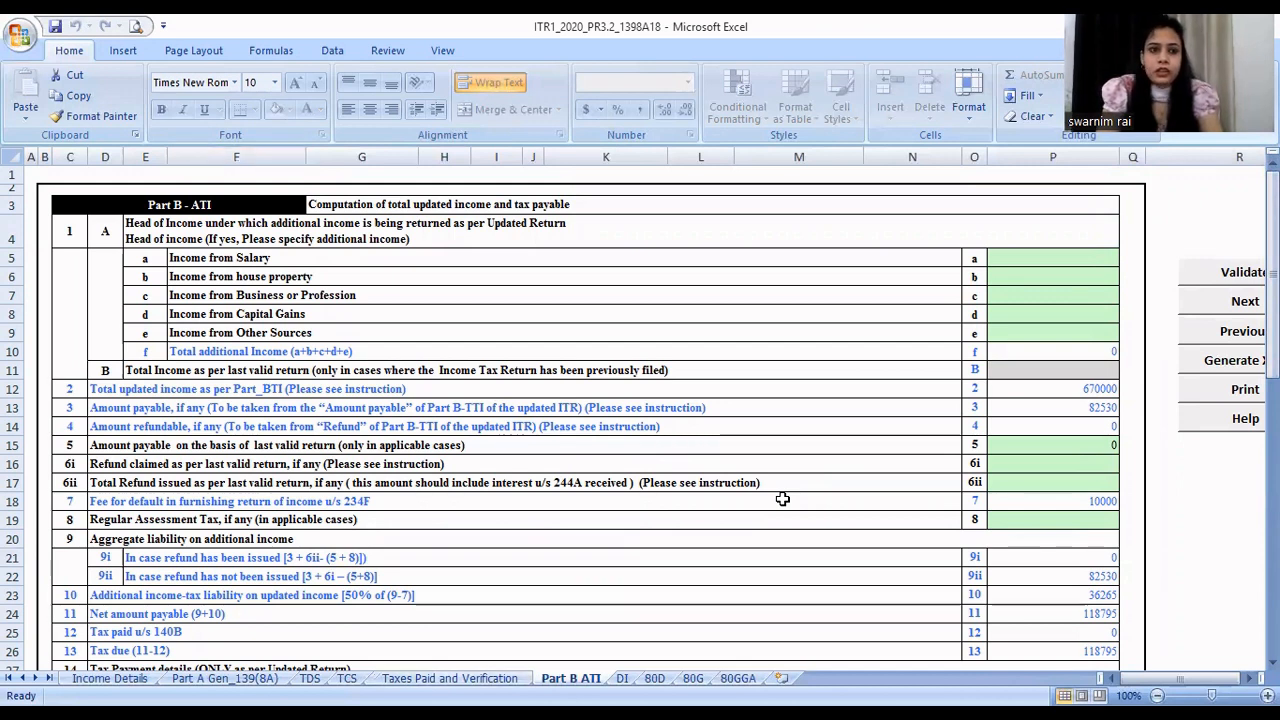
- Switch to the e-Filing portal in the browser and look at the e-File choices for income tax returns and forms
{"action": "left_click", "coordinate": [79, 18]}
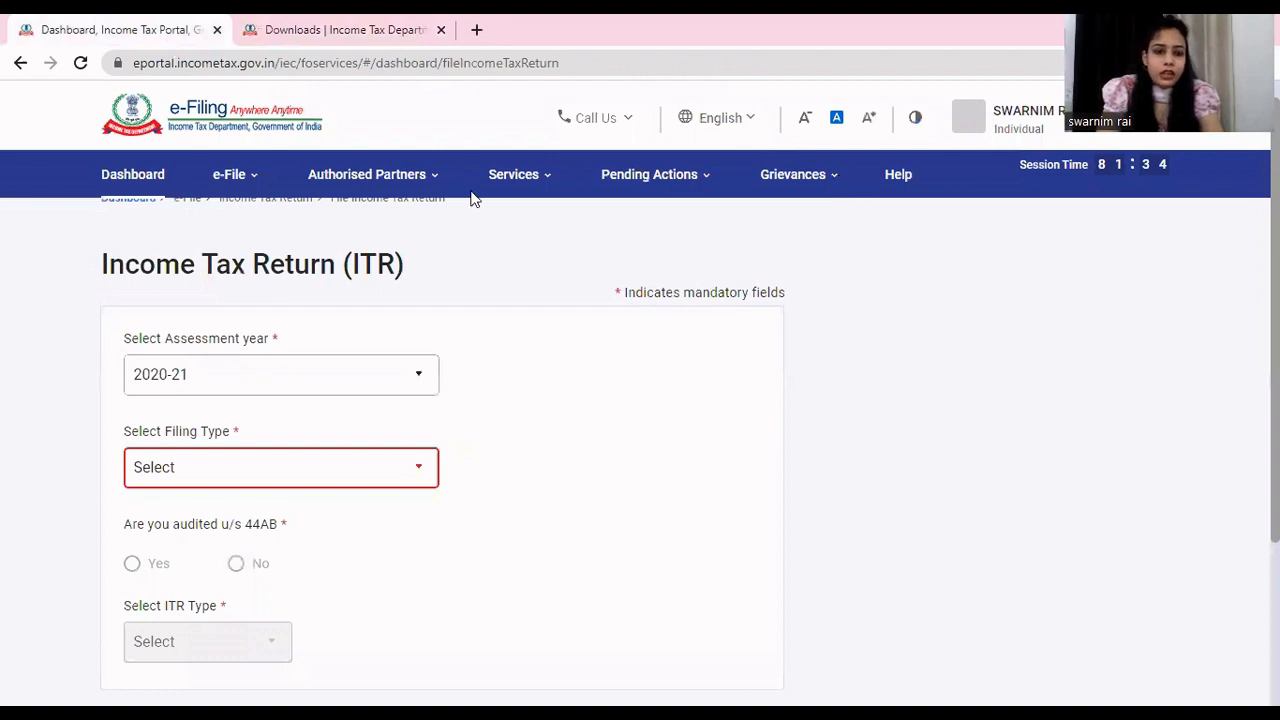
{"action": "left_click", "coordinate": [228, 175]}
{"action": "mouse_move", "coordinate": [298, 248]}
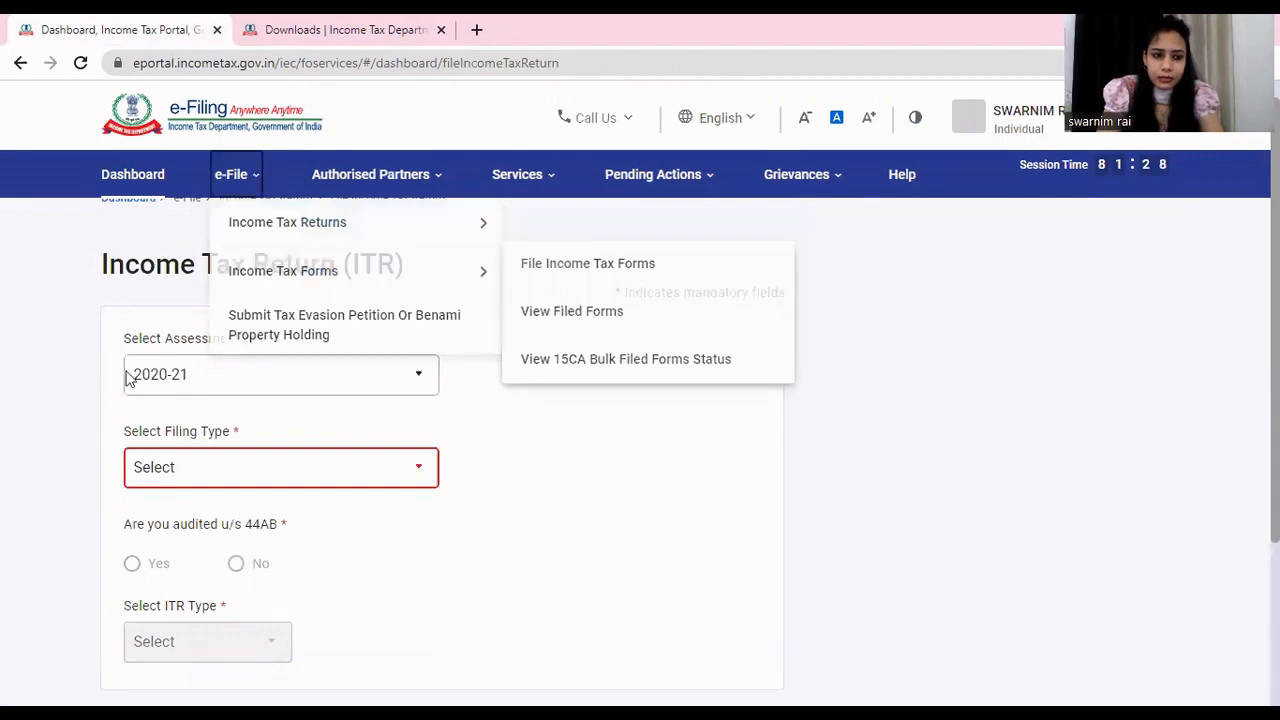
- Check the filing type choices for assessment year 2020-21, plus the 44AB audit and ITR type fields of the Income Tax Return form
{"action": "left_click", "coordinate": [205, 478]}
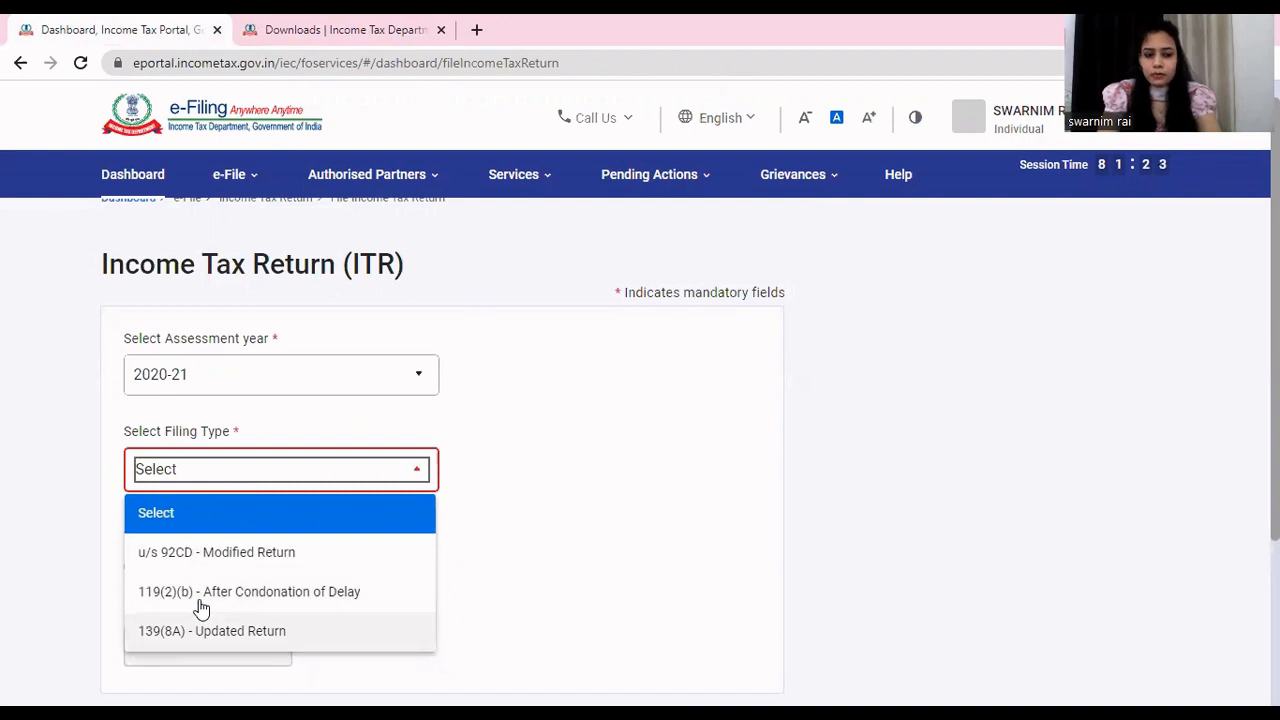
{"action": "left_click", "coordinate": [650, 582]}
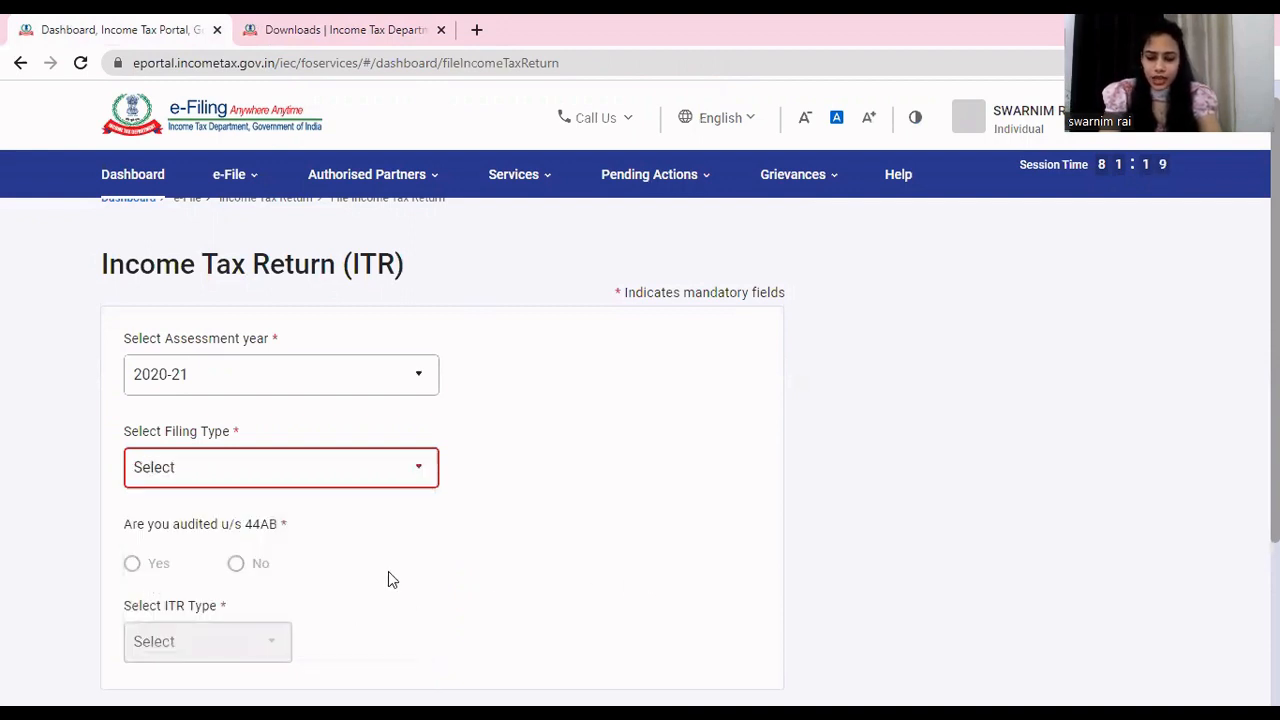
{"action": "scroll", "coordinate": [391, 580], "scroll_direction": "down", "scroll_amount": 2}
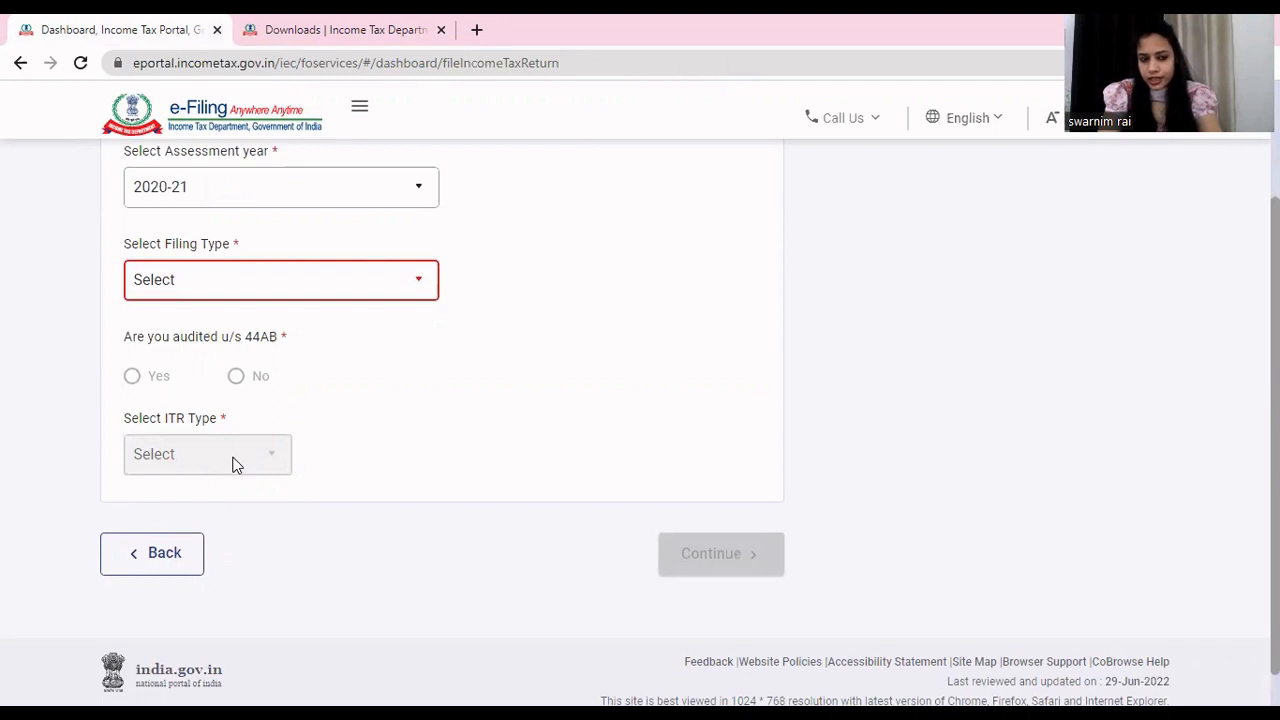
{"action": "left_click_drag", "start_coordinate": [737, 551], "coordinate": [688, 440]}
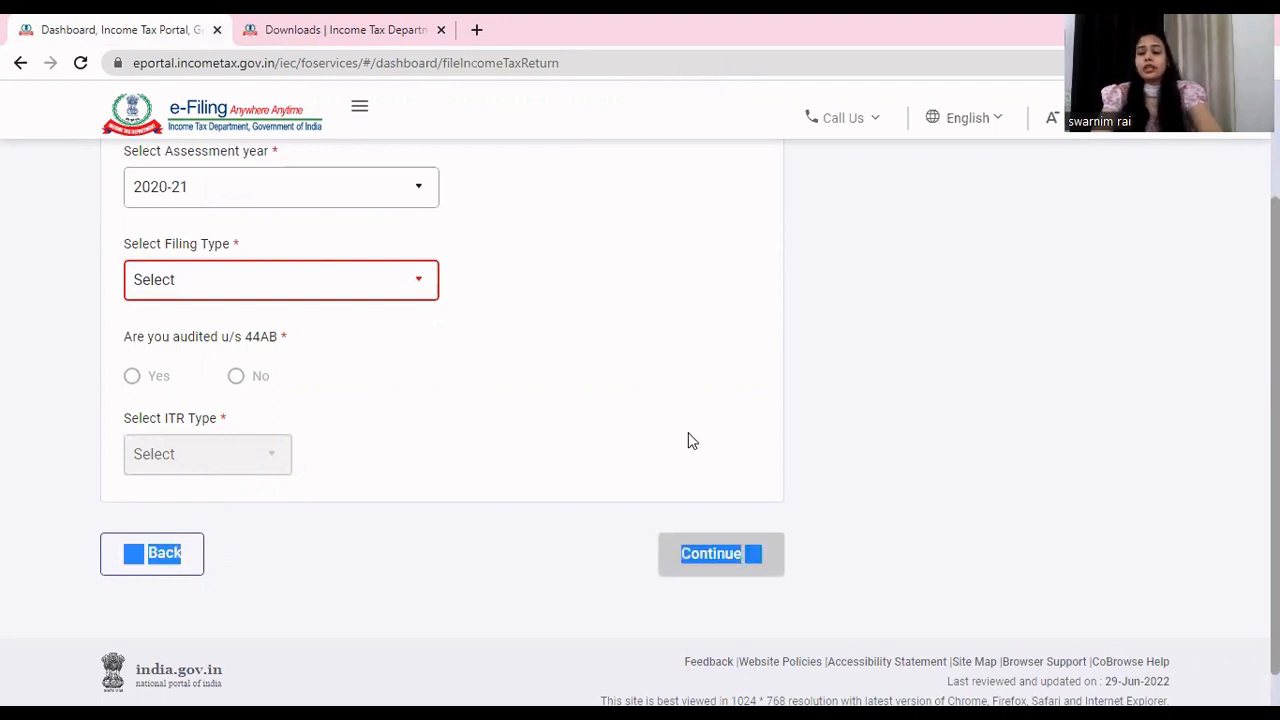